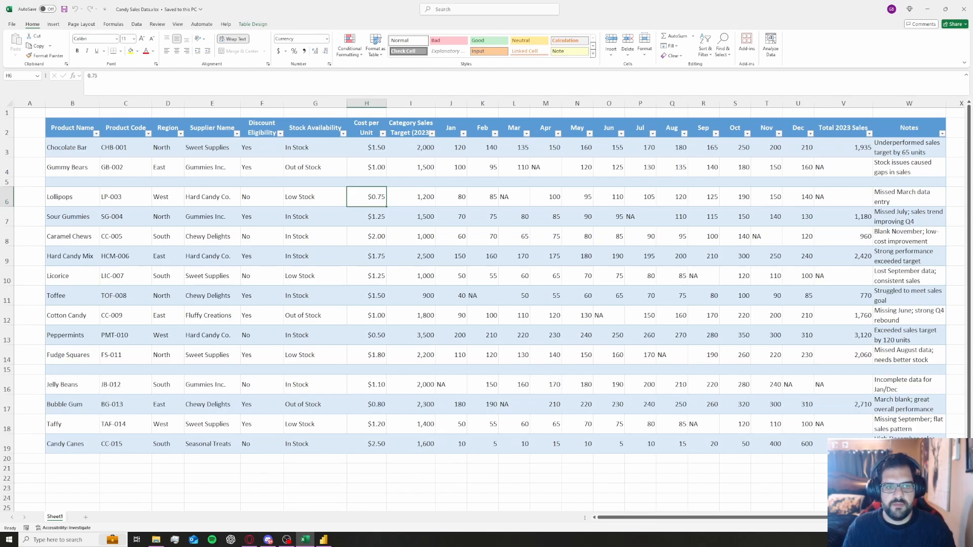
Examine the candy sales worksheet's blank row 5 and the Lollipops row's monthly sales and unit cost
{"action": "left_click_drag", "start_coordinate": [73, 182], "coordinate": [735, 182]}
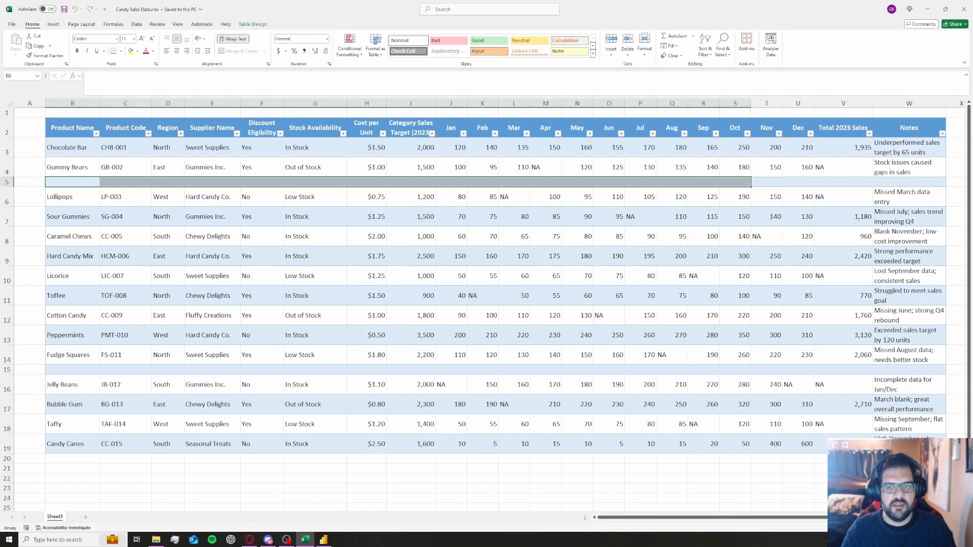
{"action": "left_click", "coordinate": [514, 197]}
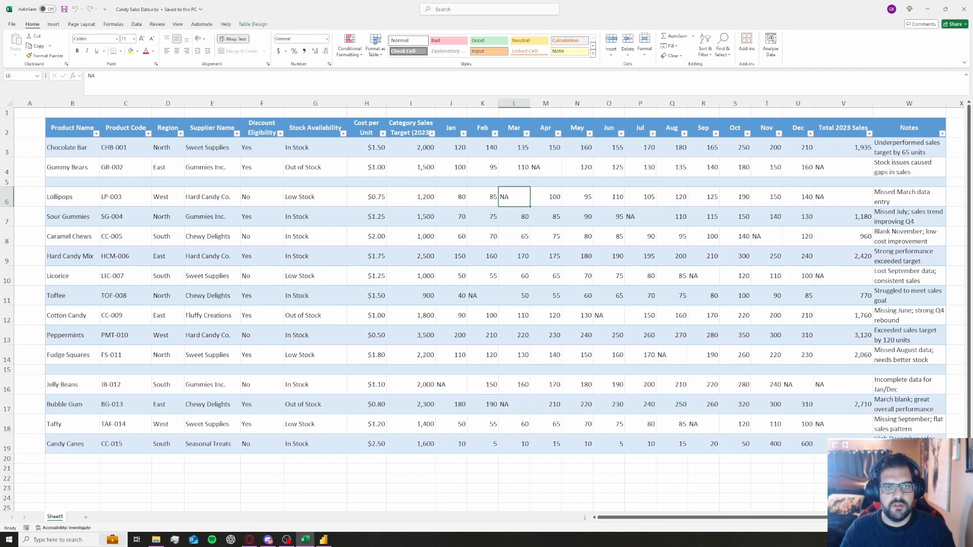
{"action": "left_click_drag", "start_coordinate": [451, 197], "coordinate": [798, 197]}
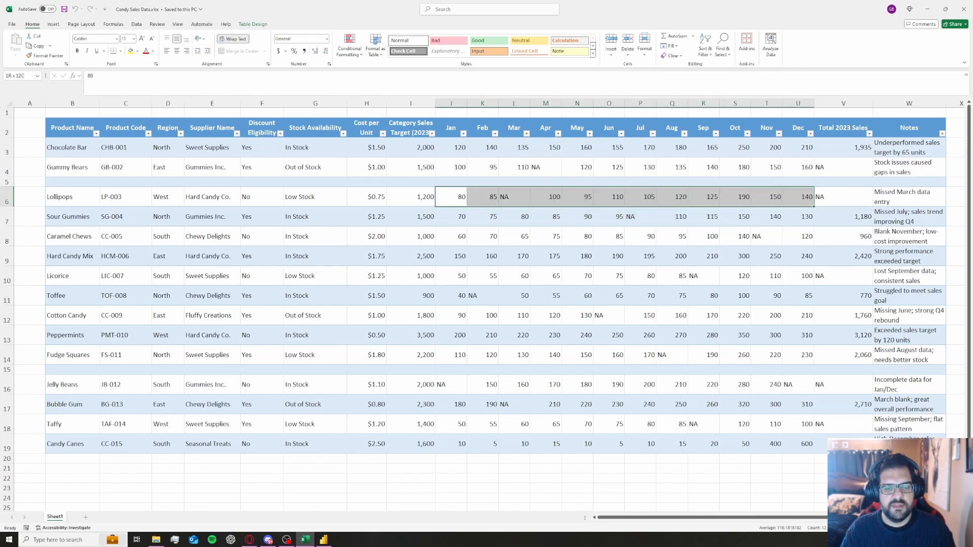
{"action": "left_click", "coordinate": [366, 197]}
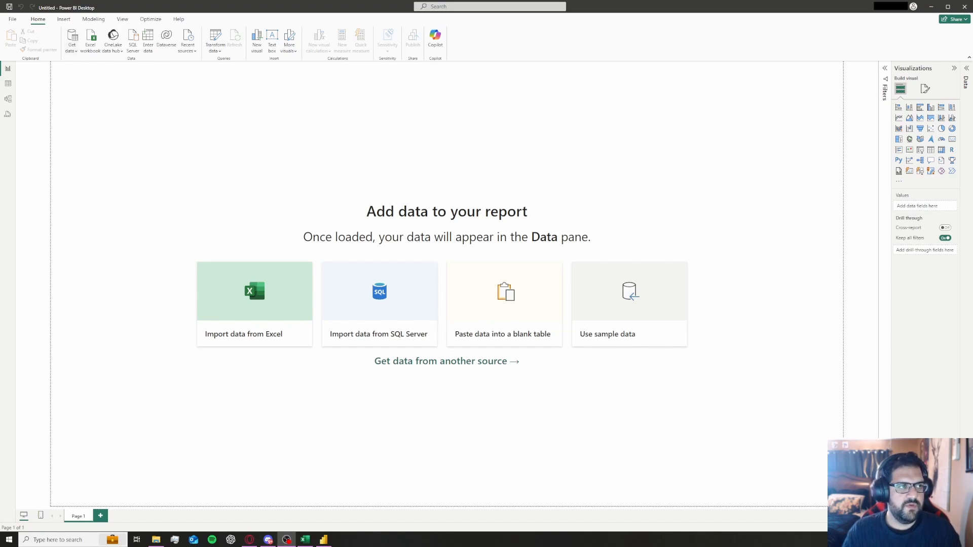
{"action": "left_click", "coordinate": [72, 43]}
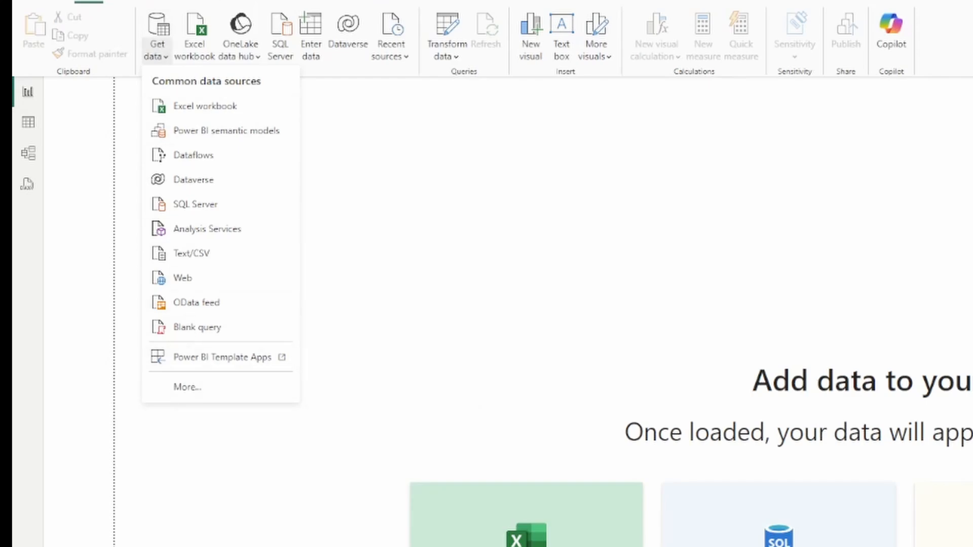
{"action": "left_click", "coordinate": [187, 387]}
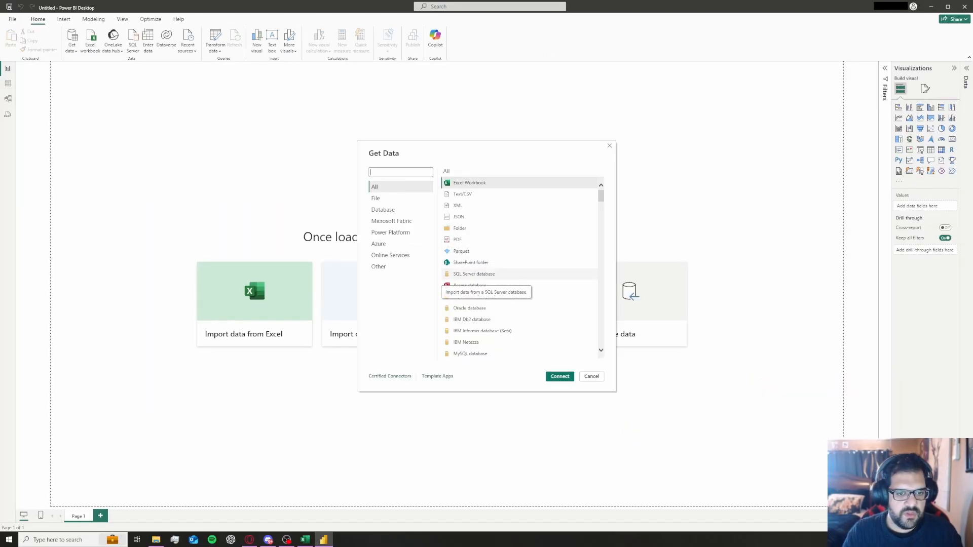
{"action": "double_click", "coordinate": [458, 240]}
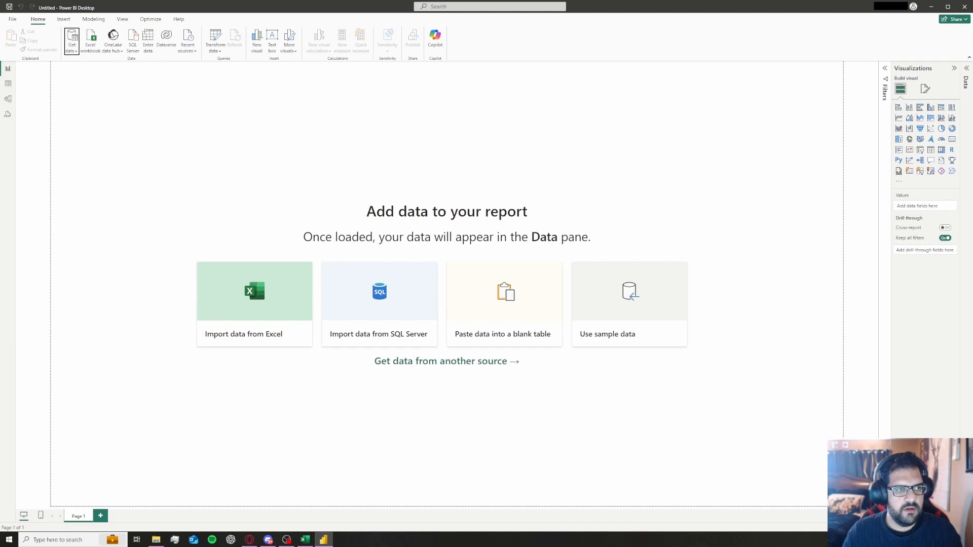
Connect to the Excel workbook Candy Sales Data.xlsx and open its Table1 in Power Query for transformation
{"action": "left_click", "coordinate": [72, 48]}
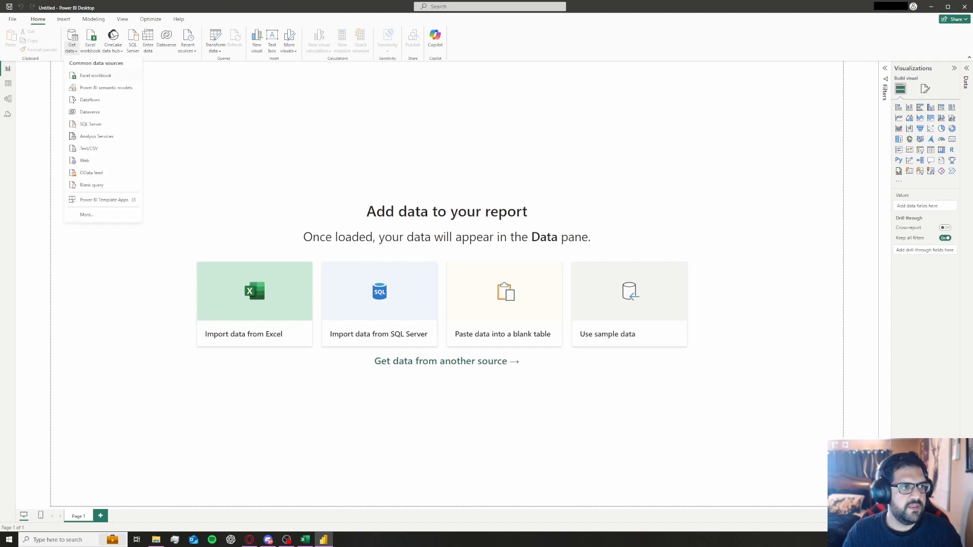
{"action": "left_click", "coordinate": [97, 74]}
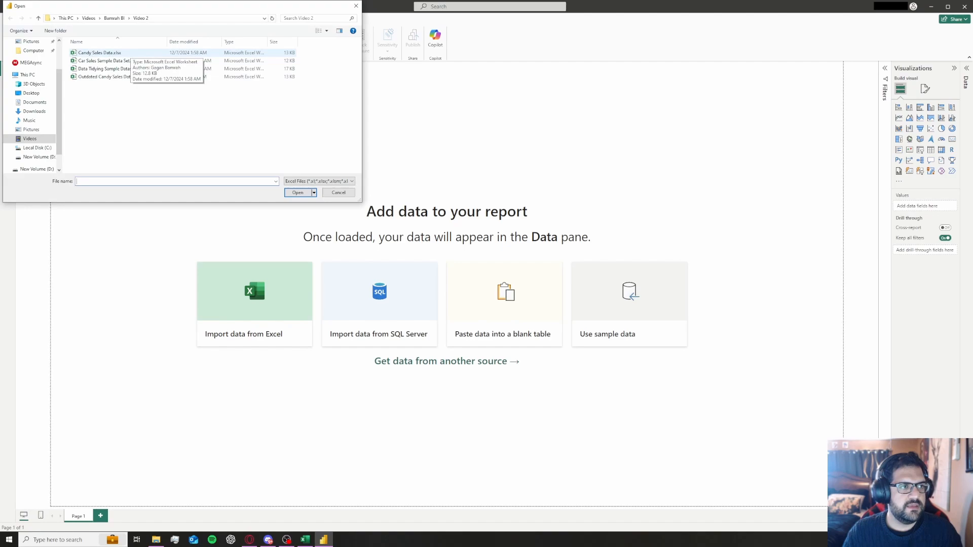
{"action": "double_click", "coordinate": [121, 53]}
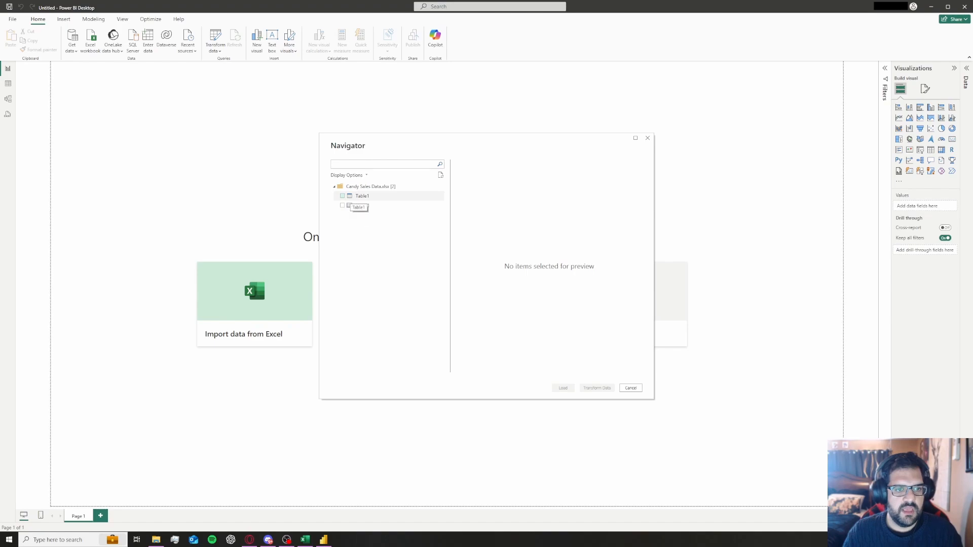
{"action": "left_click", "coordinate": [355, 197]}
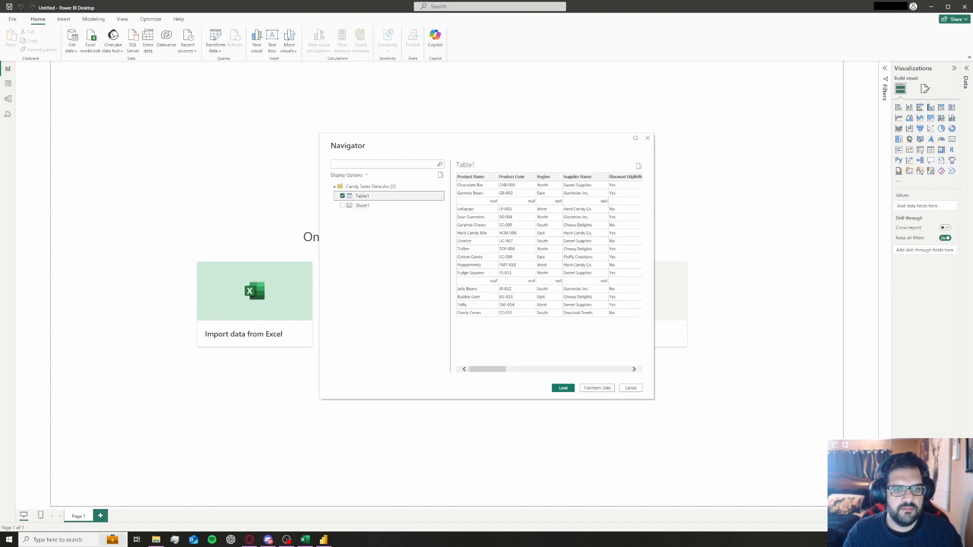
{"action": "mouse_move", "coordinate": [487, 370]}
{"action": "left_mouse_down"}
{"action": "mouse_move", "coordinate": [570, 369]}
{"action": "mouse_move", "coordinate": [487, 370]}
{"action": "left_mouse_up"}
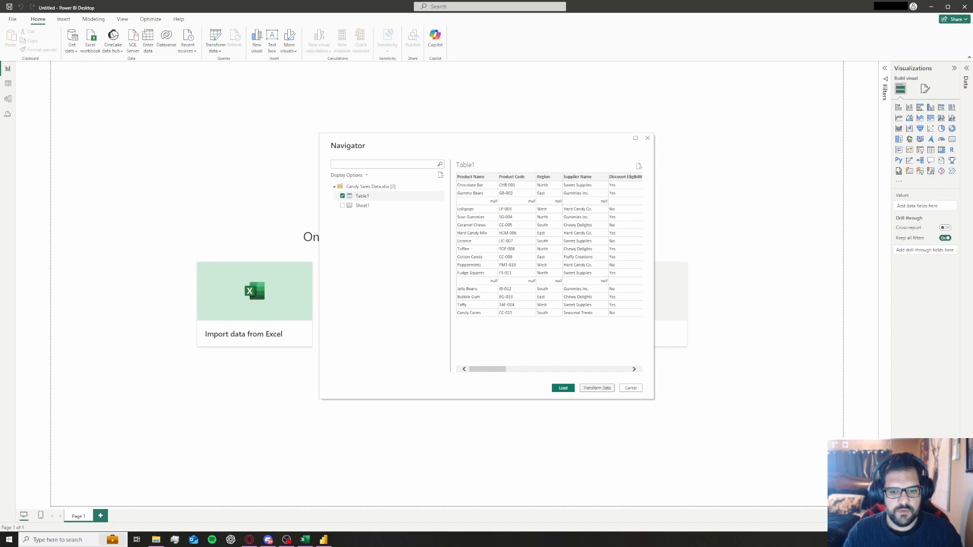
{"action": "left_click", "coordinate": [596, 388]}
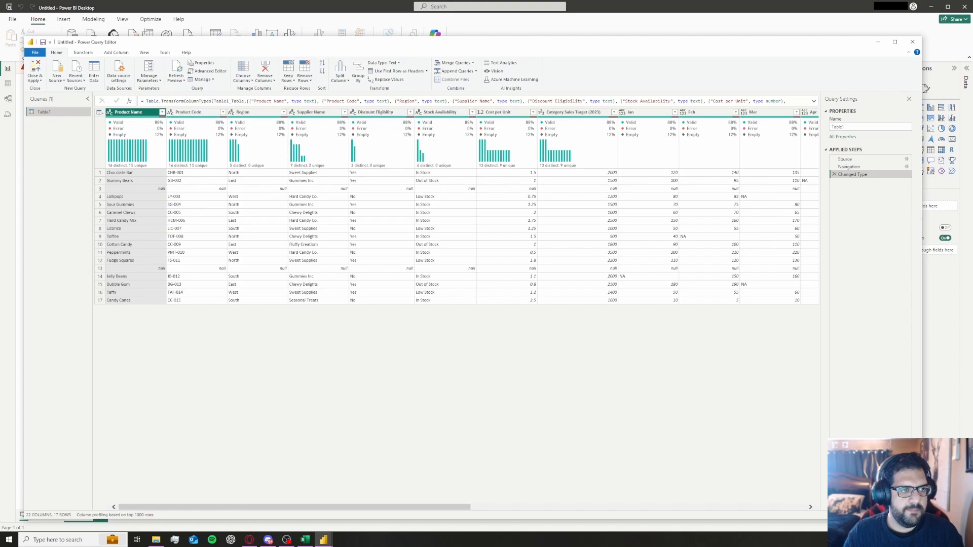
Remove the blank rows from the Table1 query
{"action": "mouse_move", "coordinate": [135, 152]}
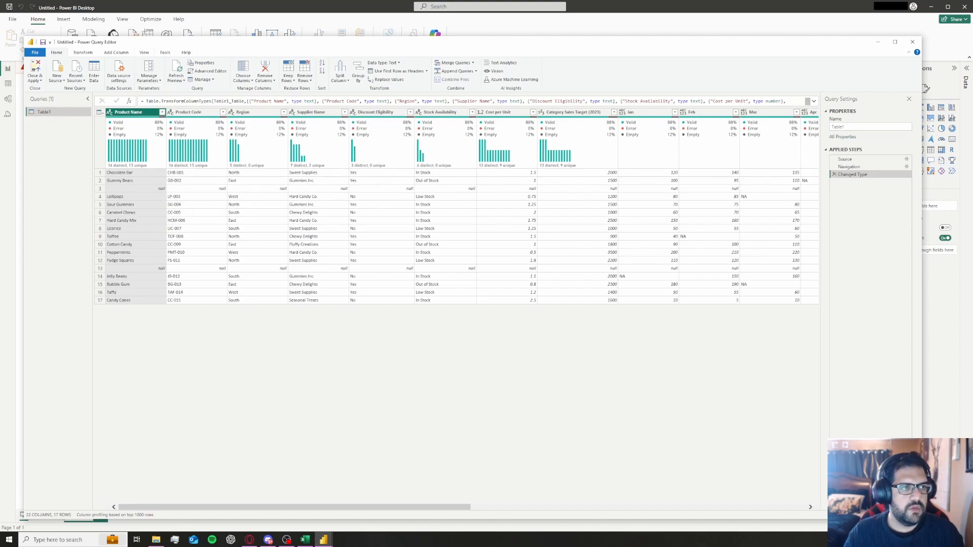
{"action": "left_click", "coordinate": [144, 52]}
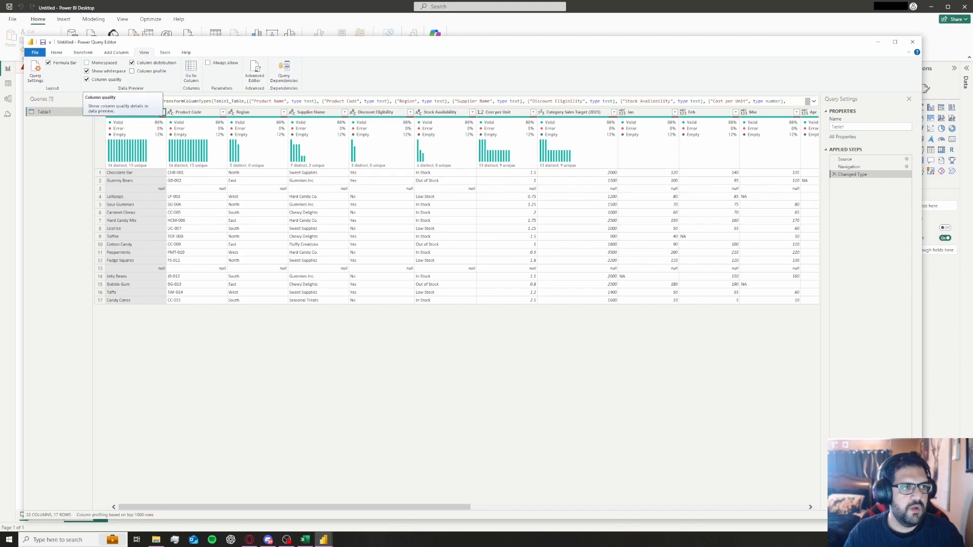
{"action": "left_click", "coordinate": [57, 52]}
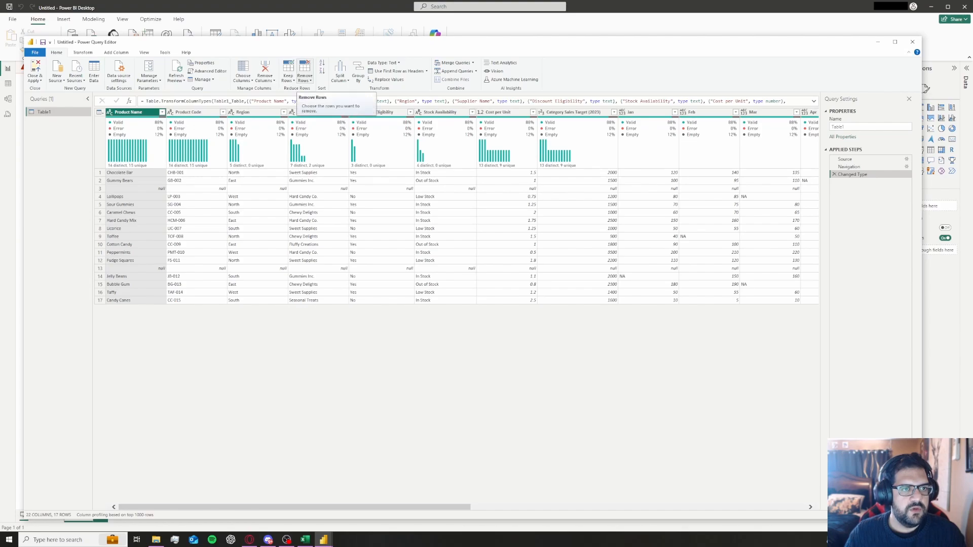
{"action": "left_click", "coordinate": [304, 78]}
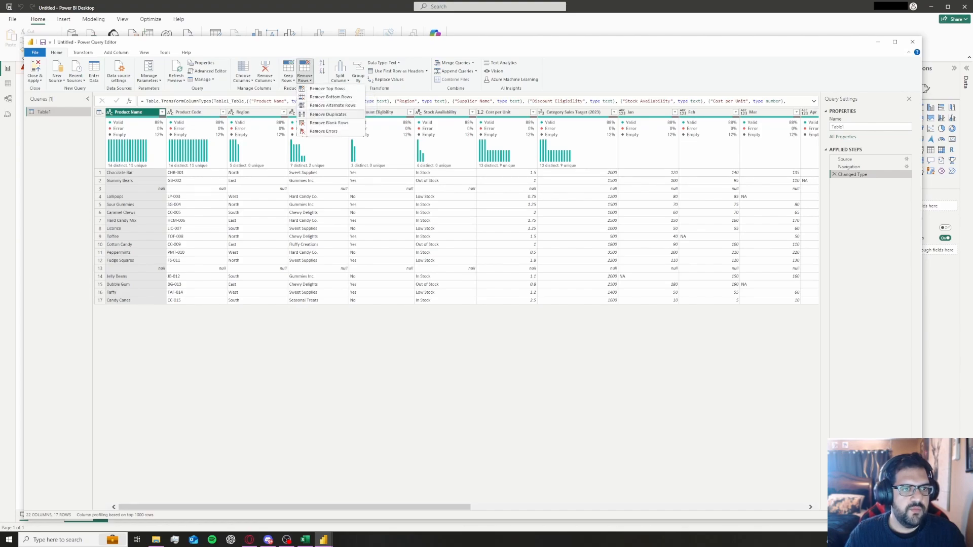
{"action": "left_click", "coordinate": [329, 123]}
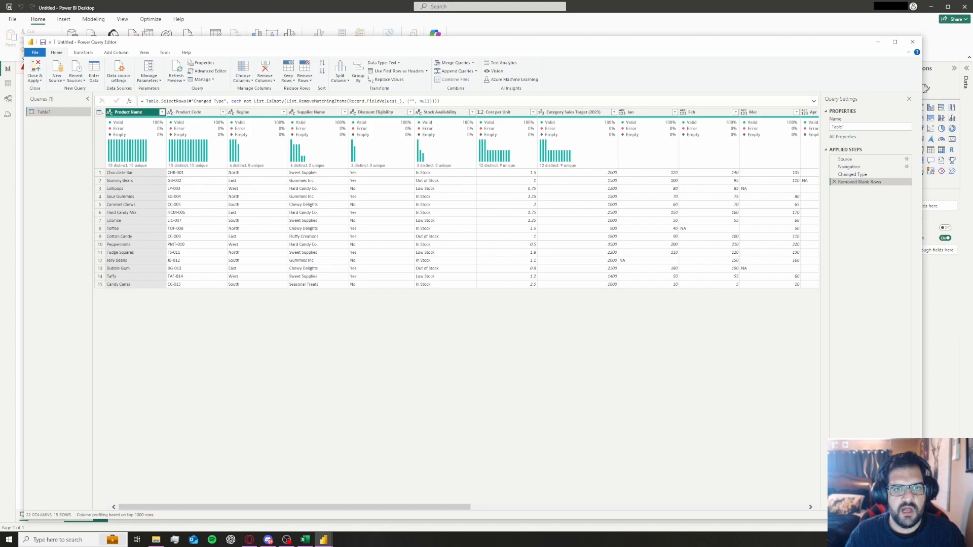
Change the data type of the Jan through Dec and Total 2023 Sales columns to Whole Number
{"action": "left_click", "coordinate": [499, 113]}
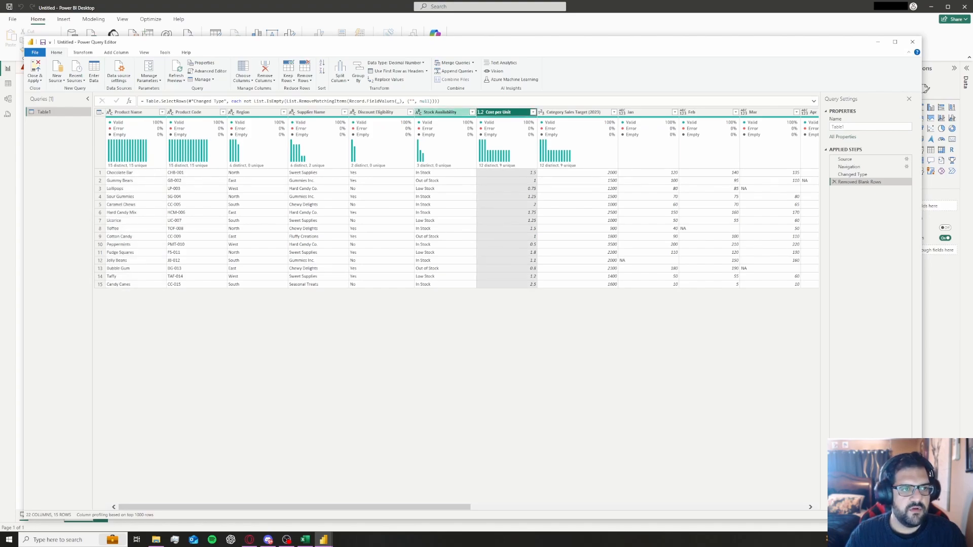
{"action": "left_click", "coordinate": [442, 113]}
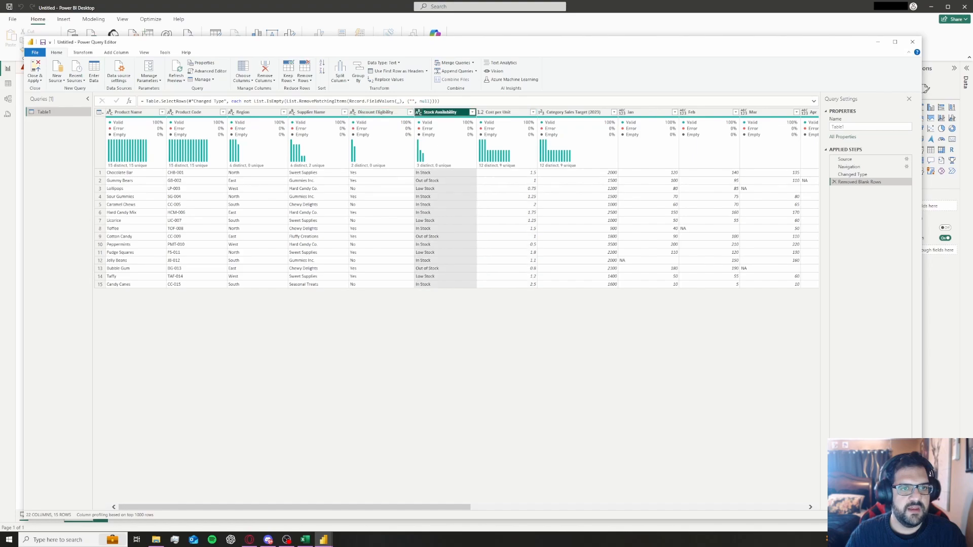
{"action": "left_click_drag", "start_coordinate": [405, 507], "coordinate": [483, 507]}
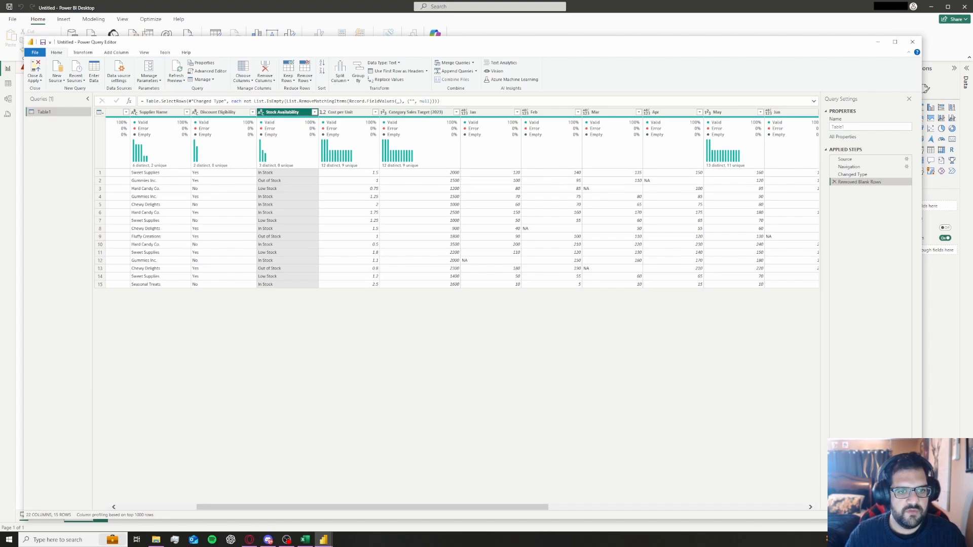
{"action": "scroll", "coordinate": [462, 228], "scroll_direction": "right", "scroll_amount": 5}
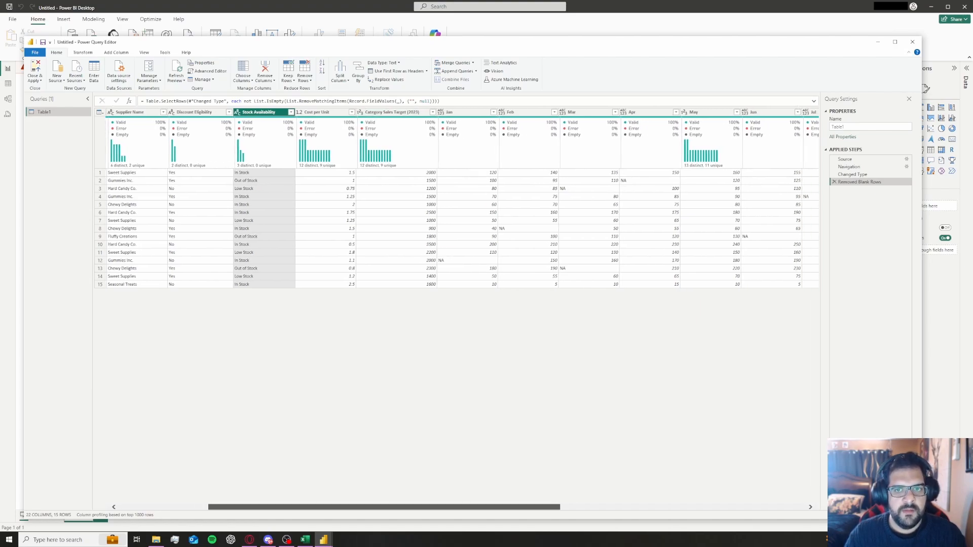
{"action": "scroll", "coordinate": [462, 228], "scroll_direction": "right", "scroll_amount": 5}
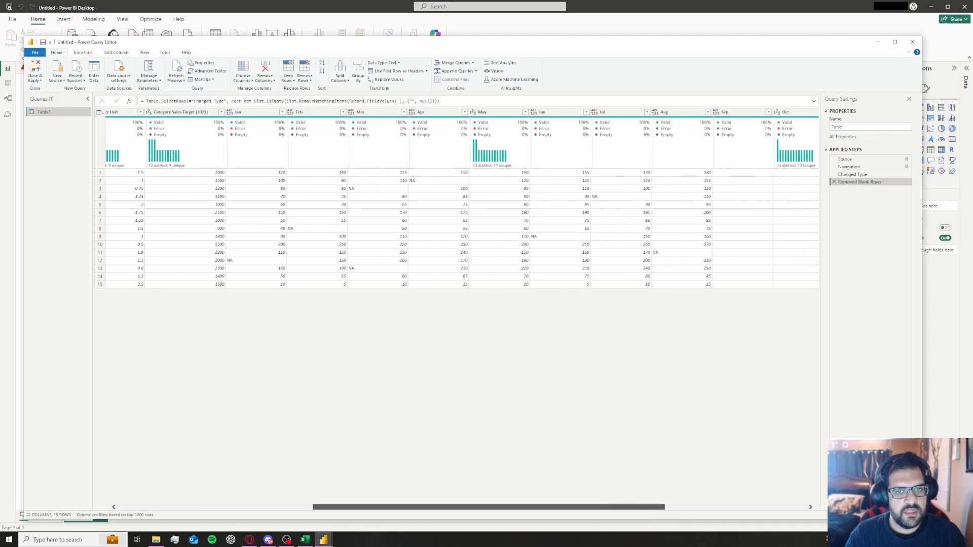
{"action": "scroll", "coordinate": [463, 228], "scroll_direction": "right", "scroll_amount": 5}
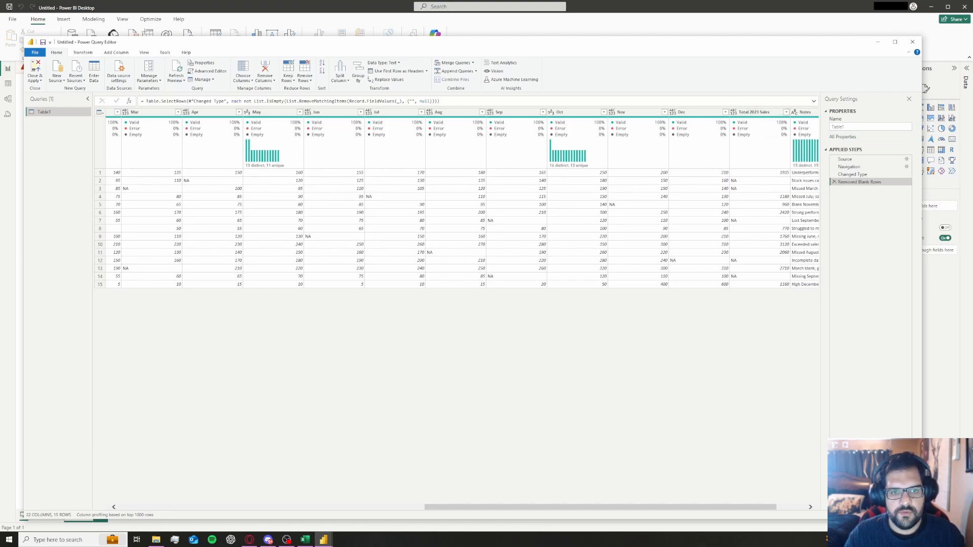
{"action": "left_click_drag", "start_coordinate": [658, 508], "coordinate": [593, 507]}
{"action": "left_click", "coordinate": [156, 112]}
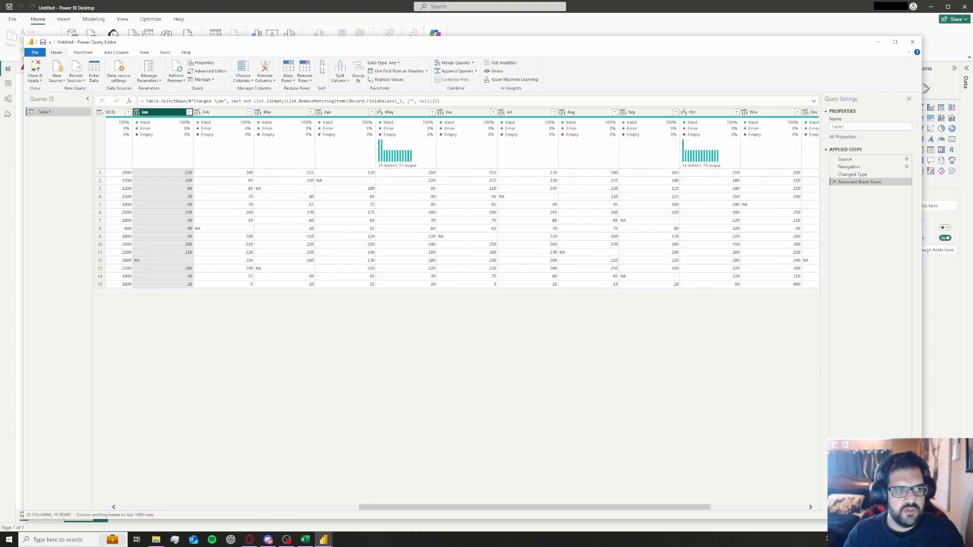
{"action": "scroll", "coordinate": [462, 309], "scroll_direction": "right", "scroll_amount": 4}
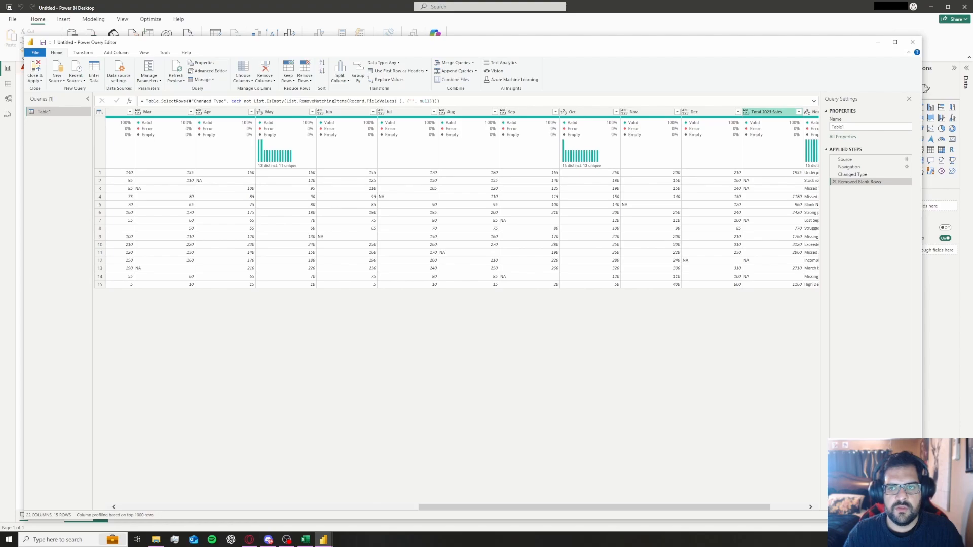
{"action": "key", "text": "ctrl+a"}
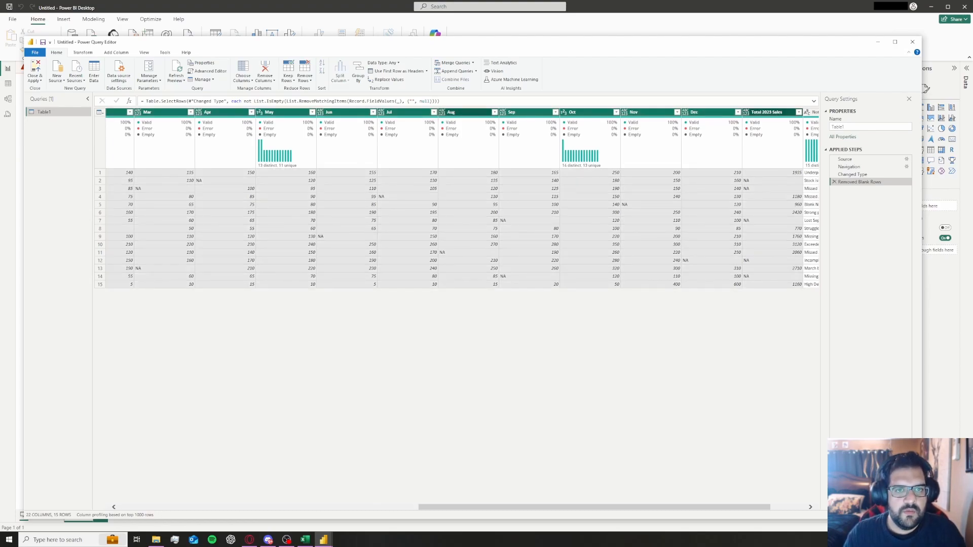
{"action": "right_click", "coordinate": [473, 112]}
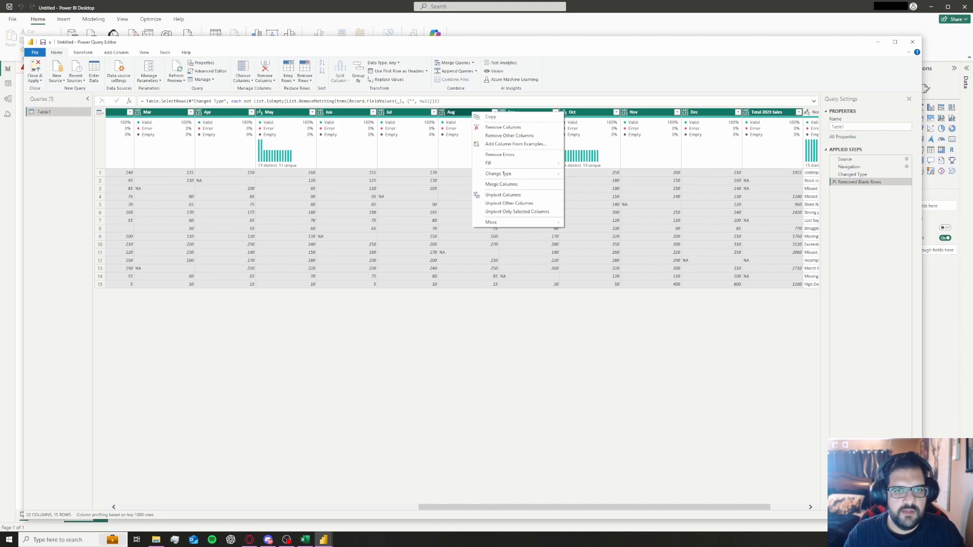
{"action": "mouse_move", "coordinate": [502, 174]}
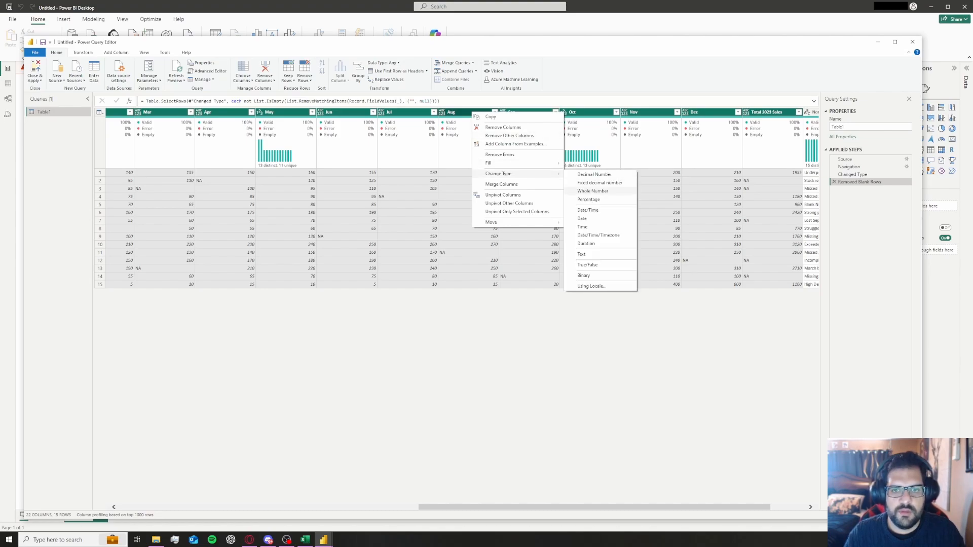
{"action": "left_click", "coordinate": [593, 191]}
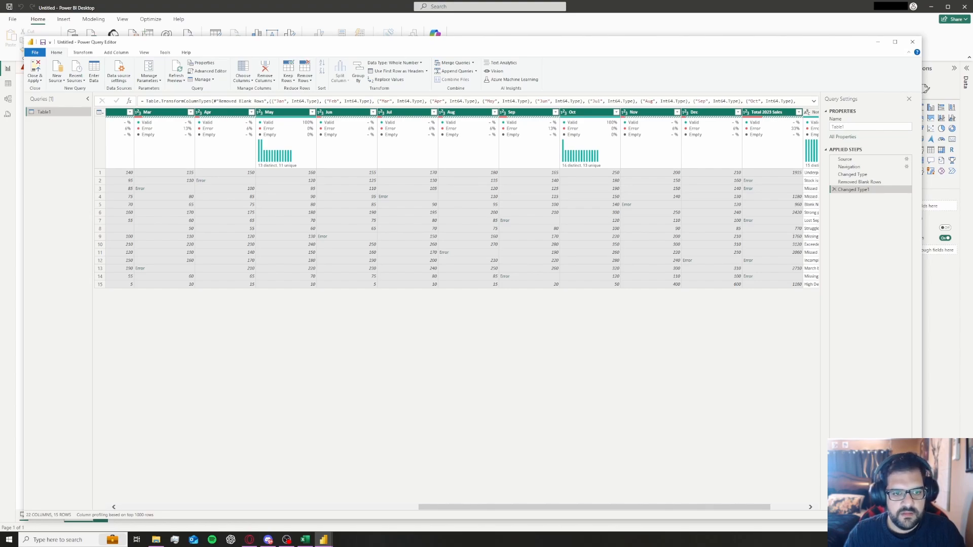
Replace the errors in the Jan column with 0
{"action": "scroll", "coordinate": [456, 228], "scroll_direction": "left", "scroll_amount": 2}
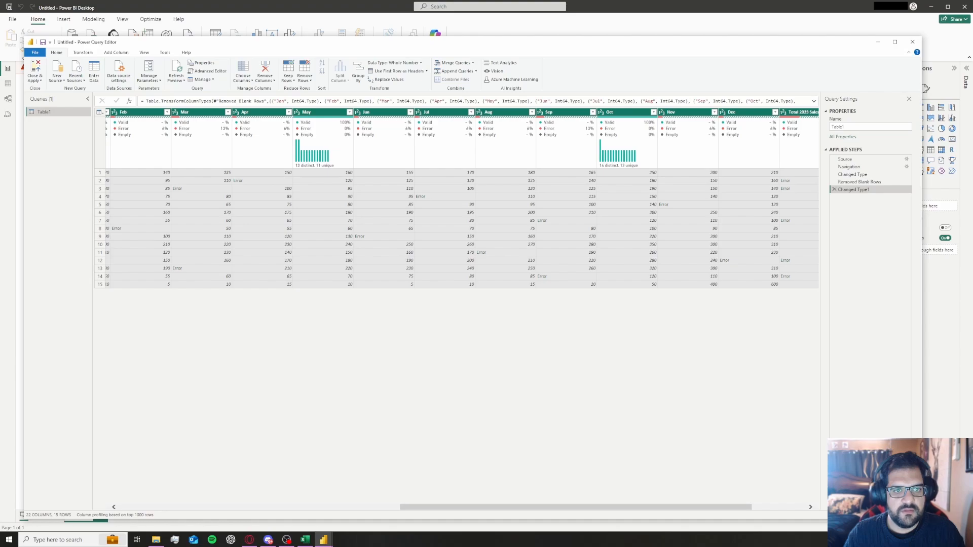
{"action": "mouse_move", "coordinate": [444, 129]}
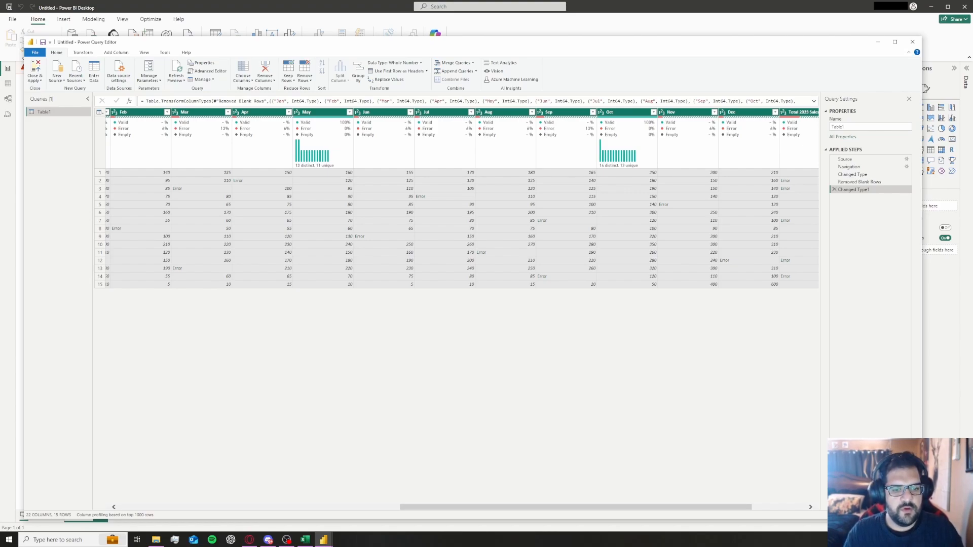
{"action": "scroll", "coordinate": [462, 309], "scroll_direction": "left", "scroll_amount": 2}
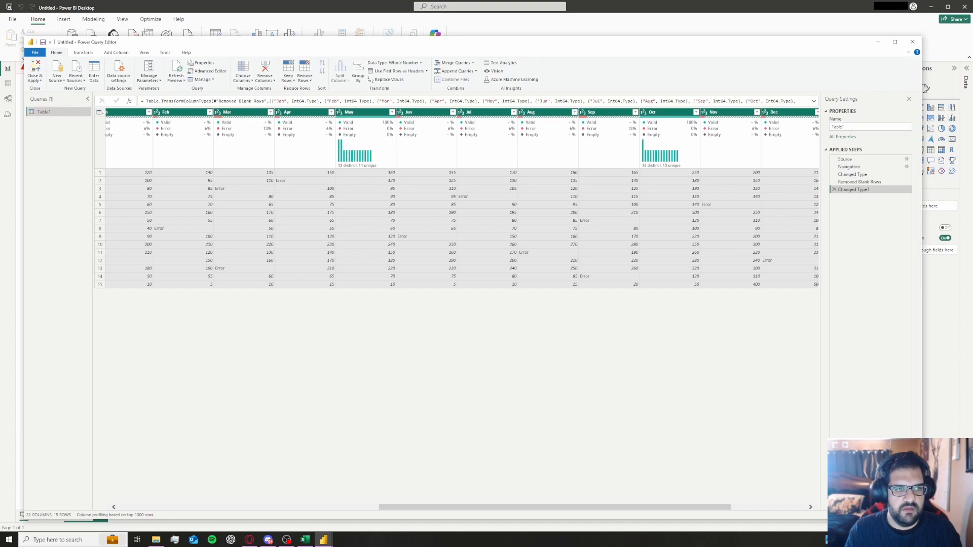
{"action": "scroll", "coordinate": [456, 203], "scroll_direction": "left", "scroll_amount": 2}
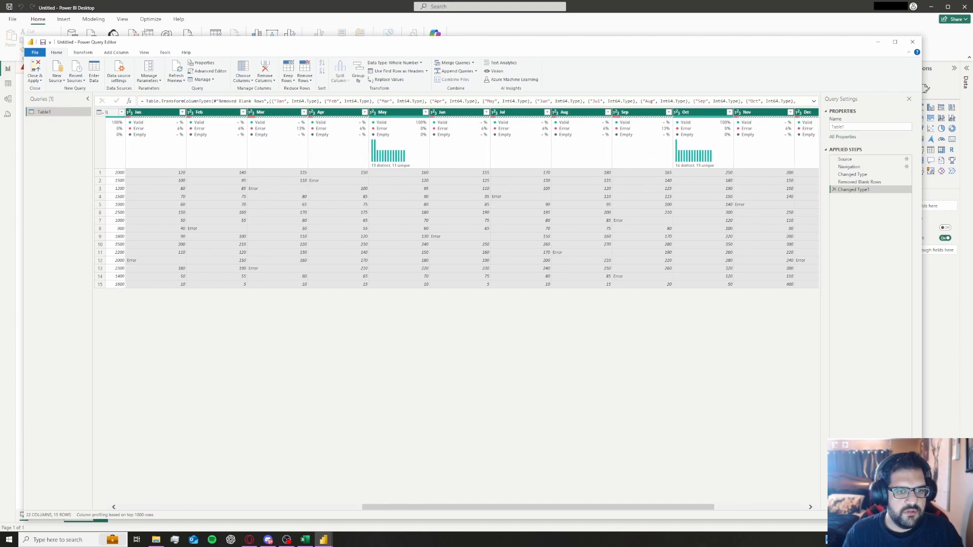
{"action": "left_click", "coordinate": [153, 112]}
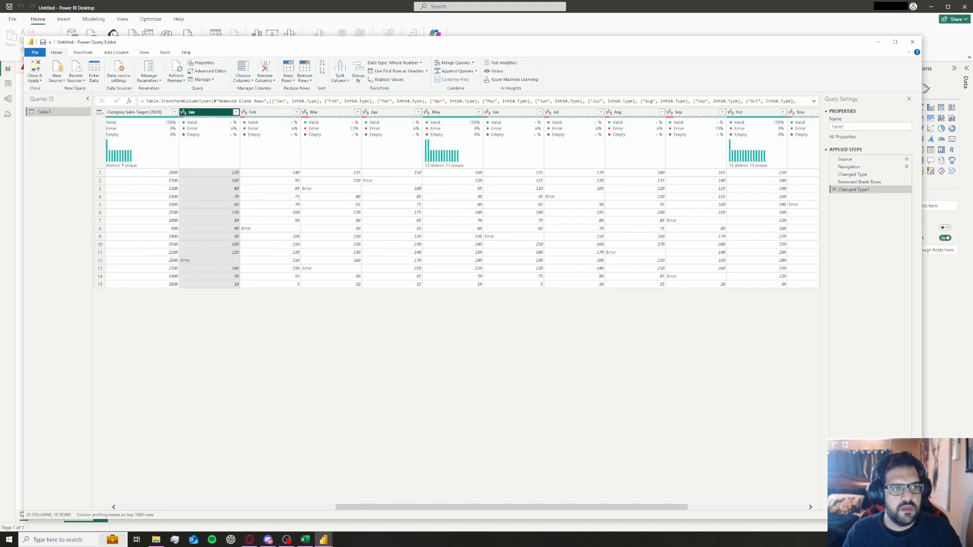
{"action": "right_click", "coordinate": [213, 112]}
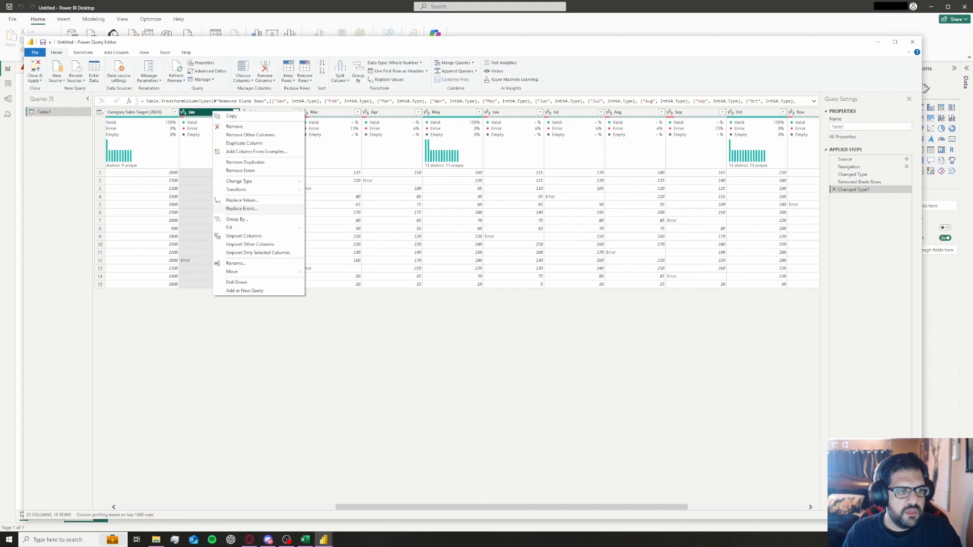
{"action": "left_click", "coordinate": [242, 208]}
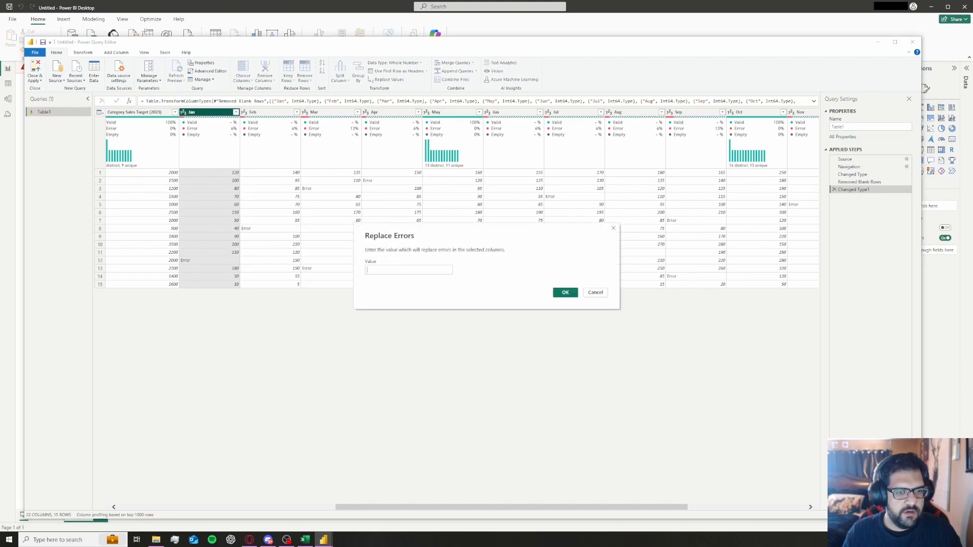
{"action": "type", "text": "0"}
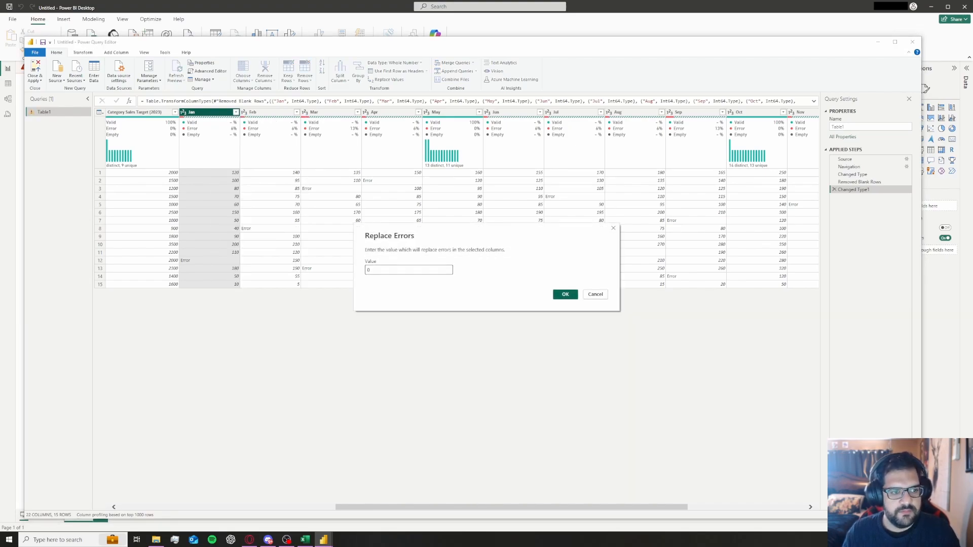
{"action": "left_click", "coordinate": [565, 292]}
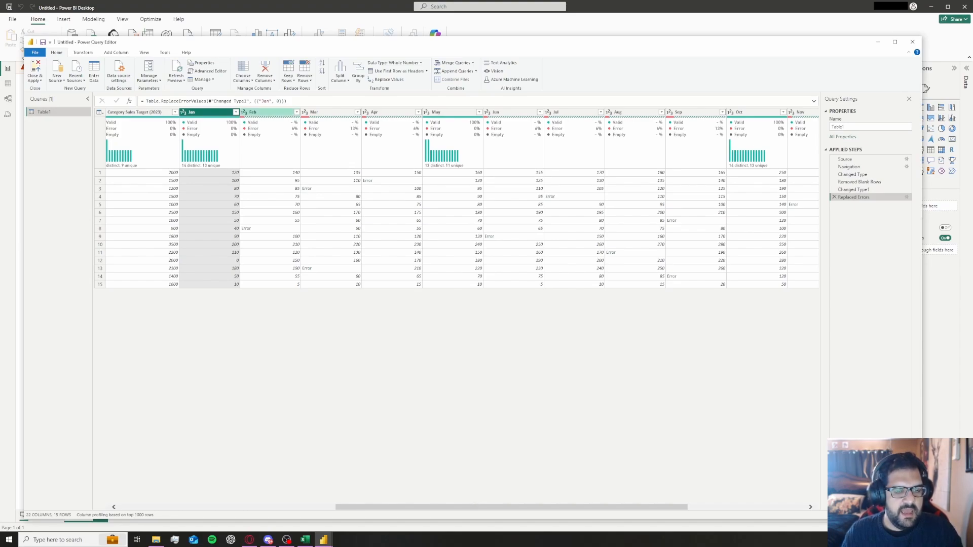
{"action": "left_click", "coordinate": [268, 112]}
{"action": "left_click", "coordinate": [381, 112], "text": "shift"}
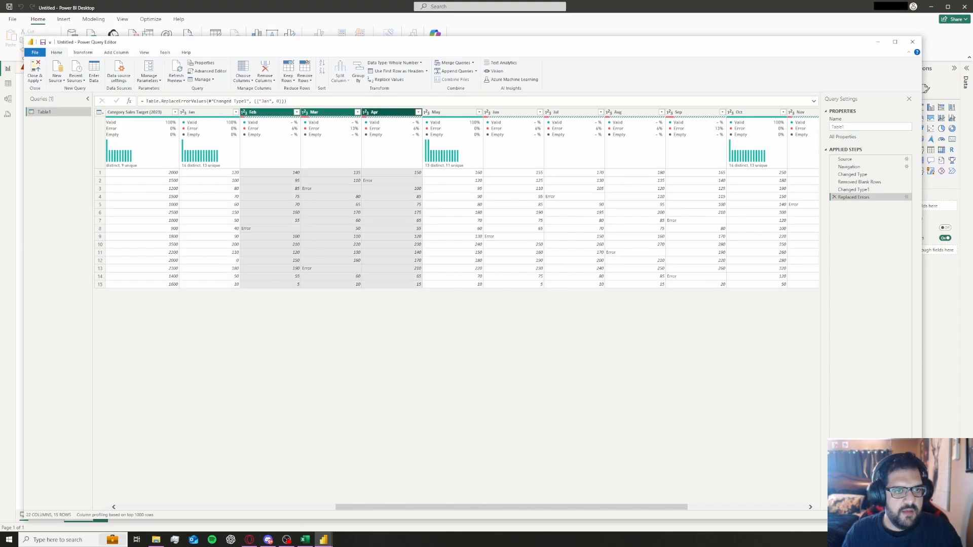
{"action": "right_click", "coordinate": [382, 113]}
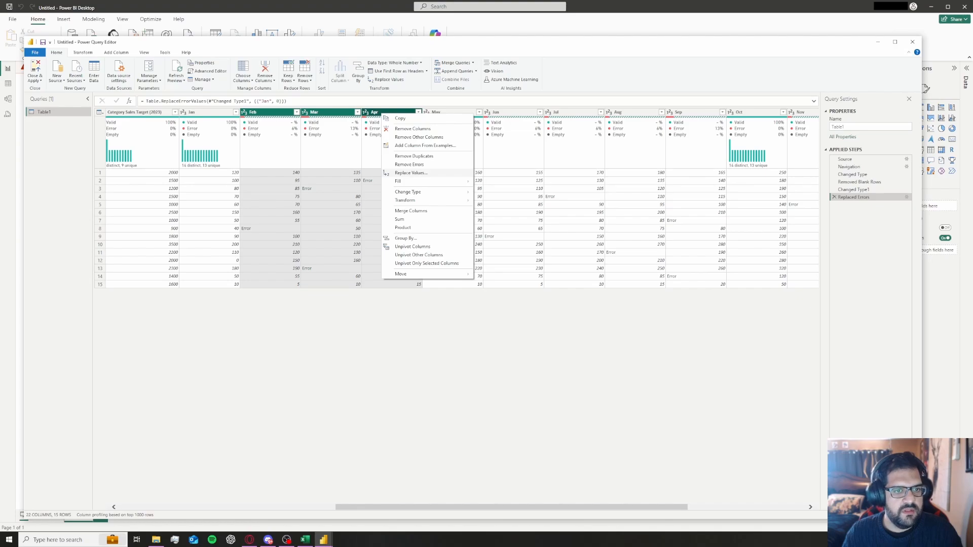
{"action": "key", "text": "Escape"}
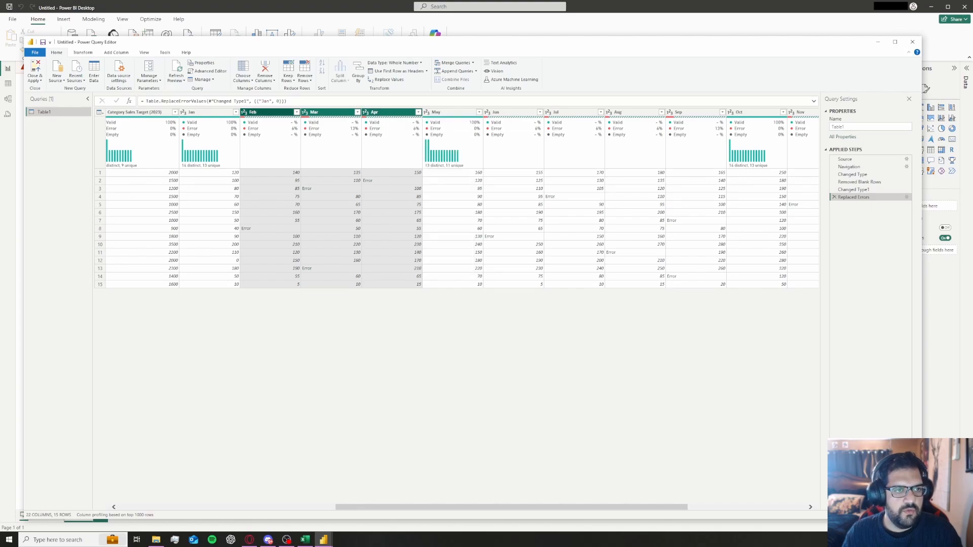
Replace the errors in the Feb column with 0
{"action": "left_click", "coordinate": [268, 112]}
{"action": "right_click", "coordinate": [267, 112]}
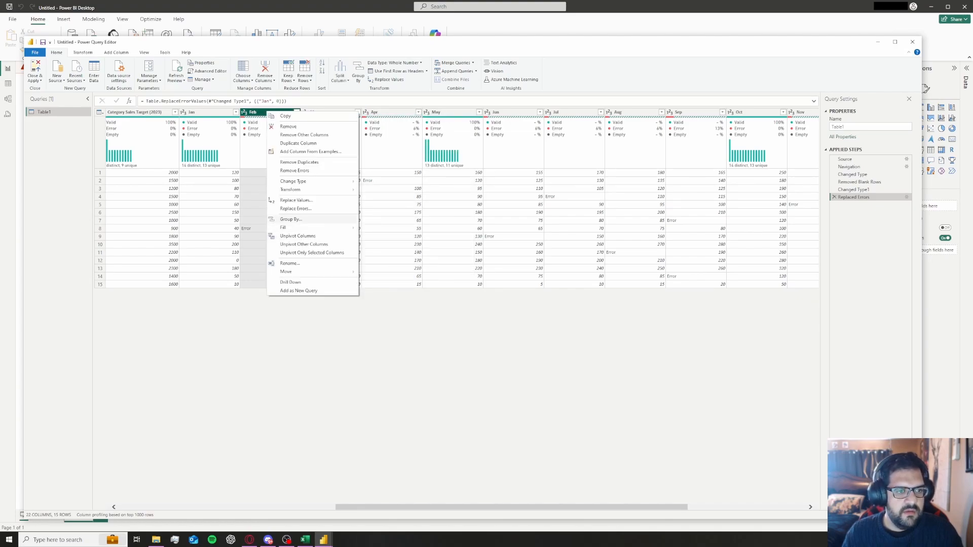
{"action": "left_click", "coordinate": [295, 208]}
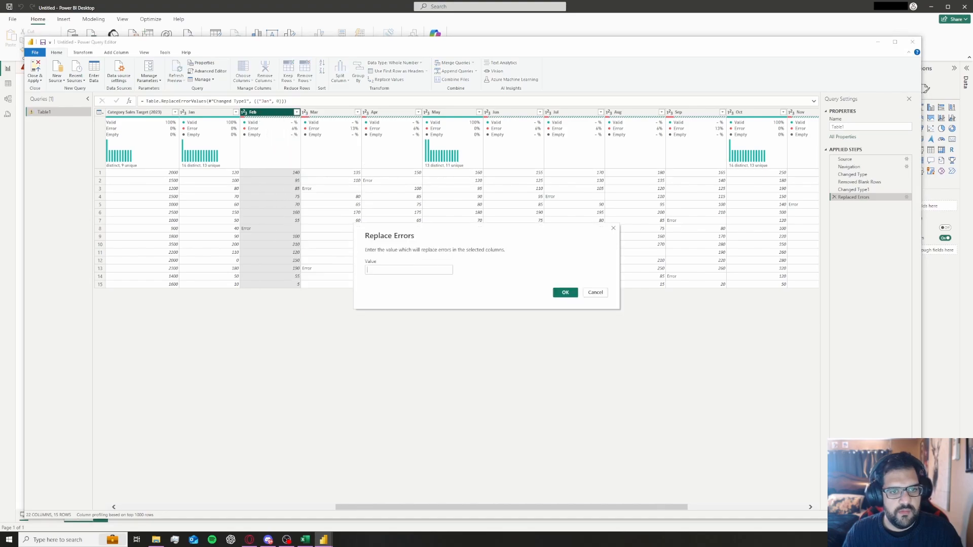
{"action": "type", "text": "0"}
{"action": "left_click", "coordinate": [565, 290]}
Replace the errors in the Mar and Apr columns with 0, one column at a time
{"action": "right_click", "coordinate": [344, 112]}
{"action": "left_click", "coordinate": [373, 212]}
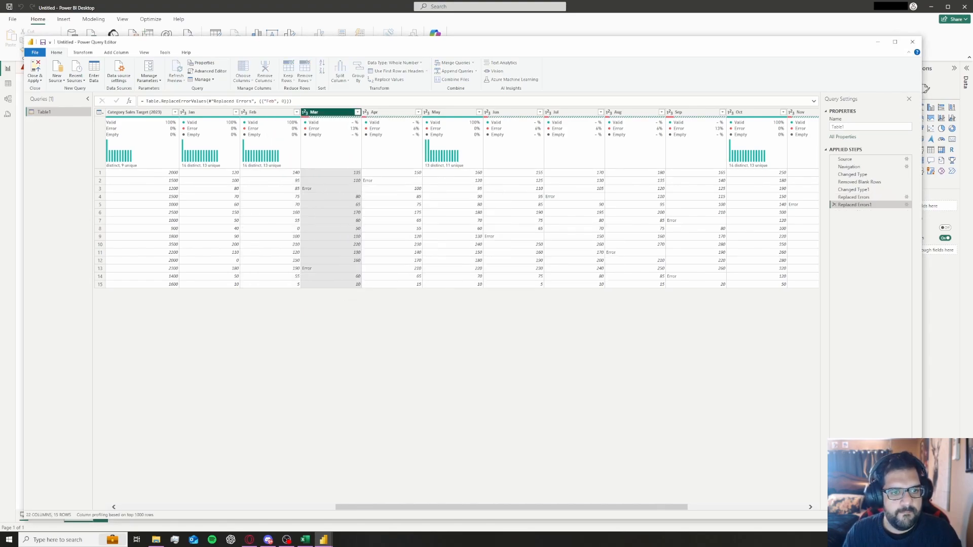
{"action": "type", "text": "0"}
{"action": "left_click", "coordinate": [564, 291]}
{"action": "right_click", "coordinate": [400, 112]}
{"action": "left_click", "coordinate": [428, 212]}
{"action": "type", "text": "0"}
{"action": "left_click", "coordinate": [564, 291]}
Replace the errors in the Jun and Jul columns with 0, one column at a time
{"action": "right_click", "coordinate": [508, 112]}
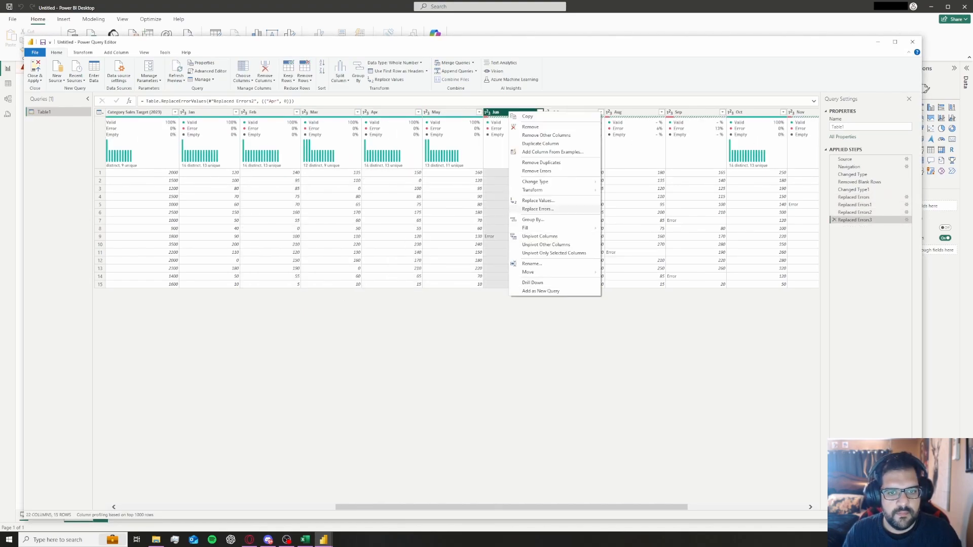
{"action": "left_click", "coordinate": [537, 210]}
{"action": "type", "text": "0"}
{"action": "left_click", "coordinate": [565, 291]}
{"action": "right_click", "coordinate": [581, 112]}
{"action": "left_click", "coordinate": [610, 211]}
{"action": "type", "text": "0"}
{"action": "left_click", "coordinate": [564, 290]}
Replace the errors in the Aug and Sep columns with 0, one column at a time
{"action": "right_click", "coordinate": [630, 112]}
{"action": "left_click", "coordinate": [660, 210]}
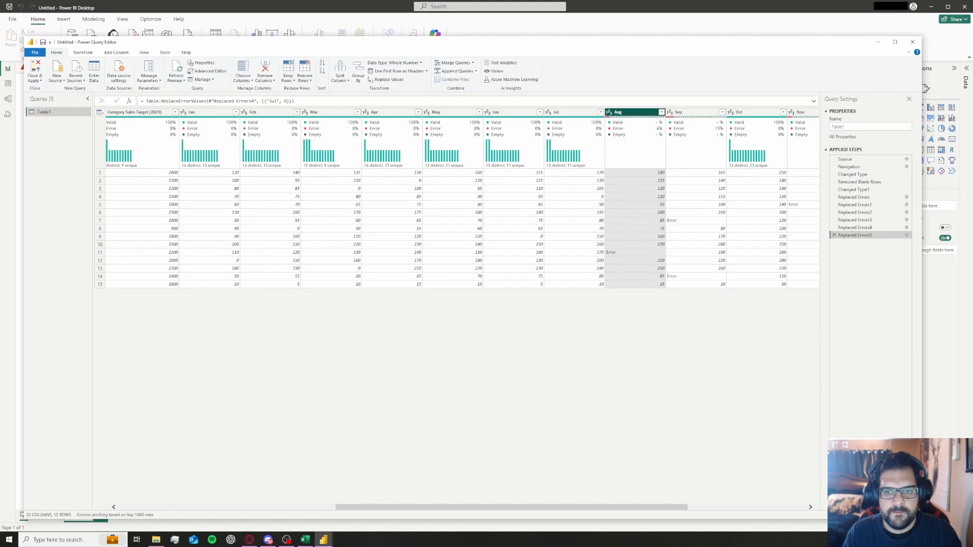
{"action": "type", "text": "0"}
{"action": "left_click", "coordinate": [564, 294]}
{"action": "right_click", "coordinate": [693, 112]}
{"action": "left_click", "coordinate": [723, 210]}
{"action": "type", "text": "0"}
{"action": "left_click", "coordinate": [564, 294]}
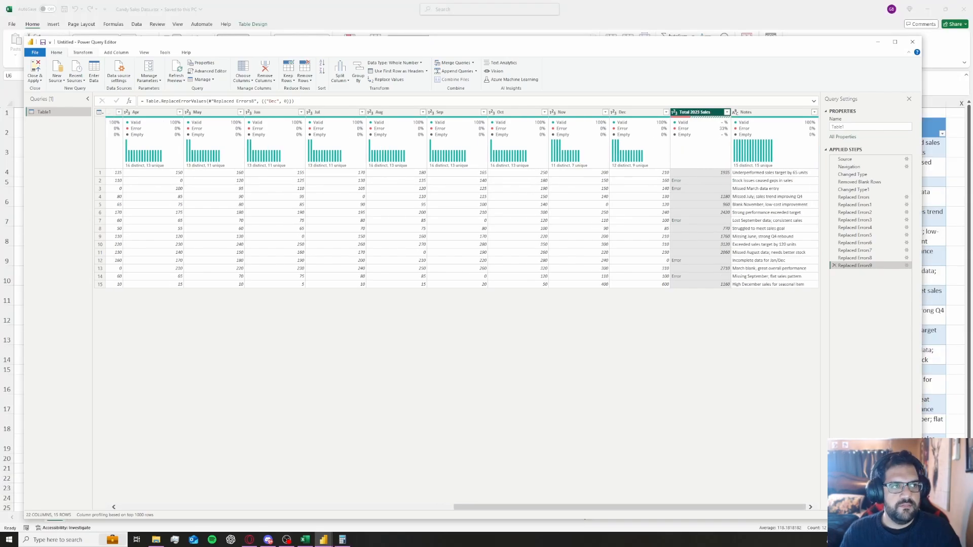
Try adding a yearly total column from examples using all columns, with sample values 2035 and 1445 for the first two rows
{"action": "left_click", "coordinate": [116, 53]}
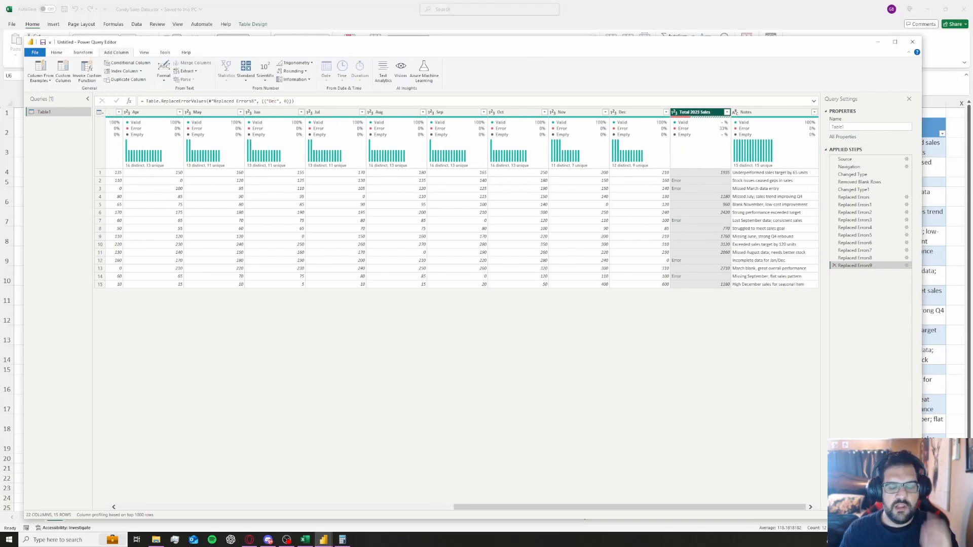
{"action": "left_click", "coordinate": [41, 77]}
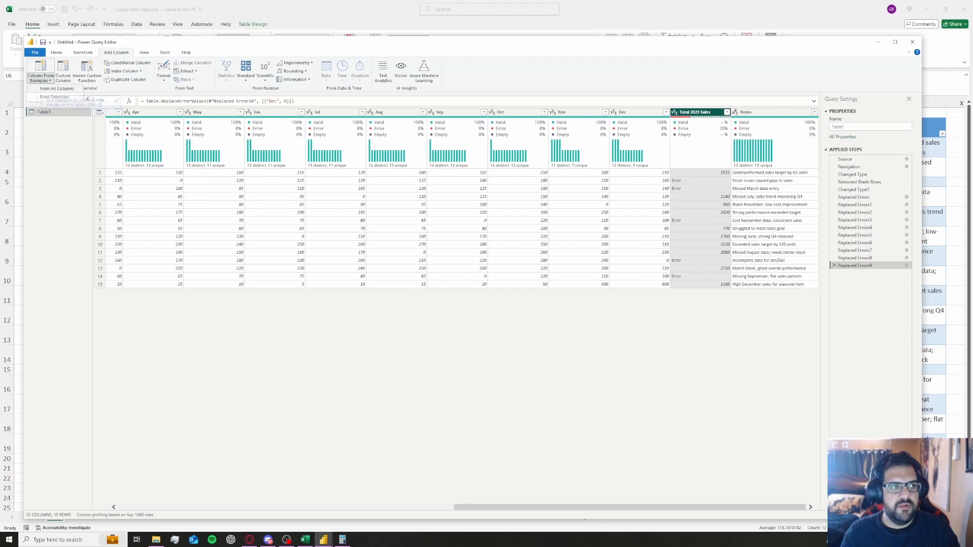
{"action": "left_click", "coordinate": [56, 88]}
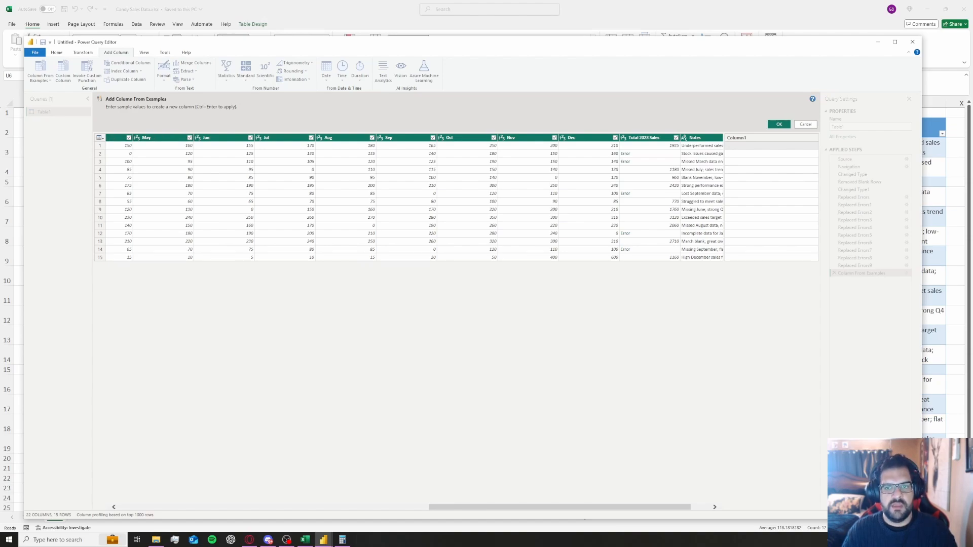
{"action": "left_click", "coordinate": [649, 145]}
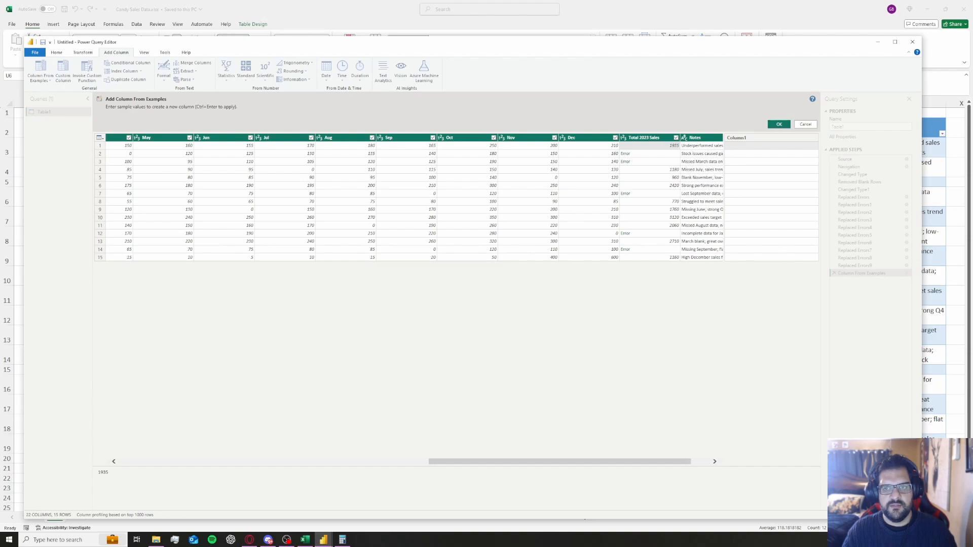
{"action": "mouse_move", "coordinate": [560, 461]}
{"action": "left_mouse_down"}
{"action": "mouse_move", "coordinate": [433, 462]}
{"action": "mouse_move", "coordinate": [576, 462]}
{"action": "mouse_move", "coordinate": [552, 462]}
{"action": "left_mouse_up"}
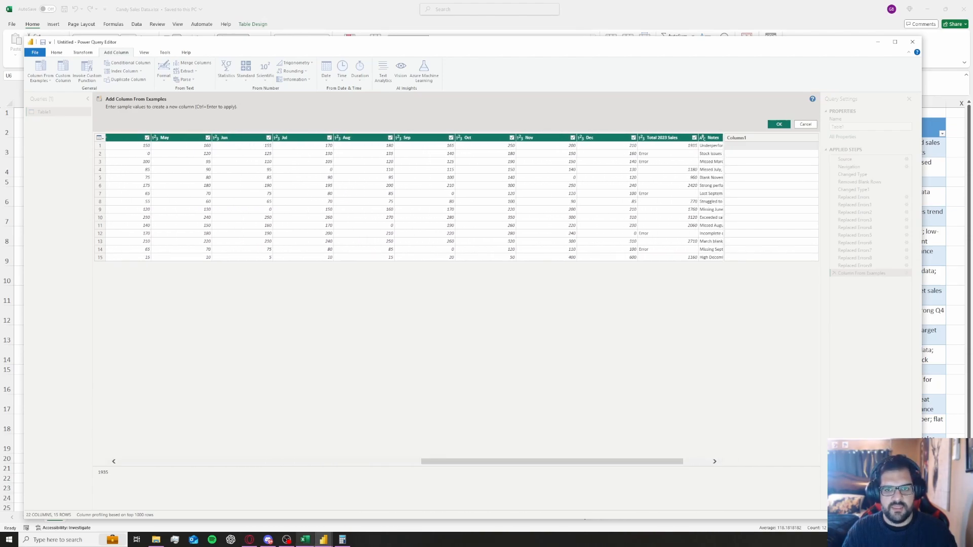
{"action": "left_click", "coordinate": [771, 146]}
{"action": "type", "text": "3"}
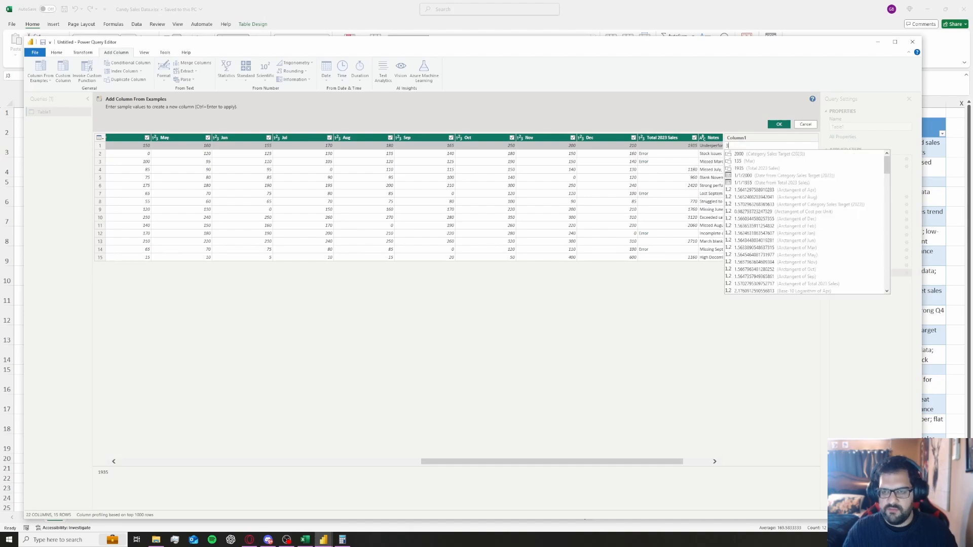
{"action": "key", "text": "BackSpace"}
{"action": "type", "text": "2035"}
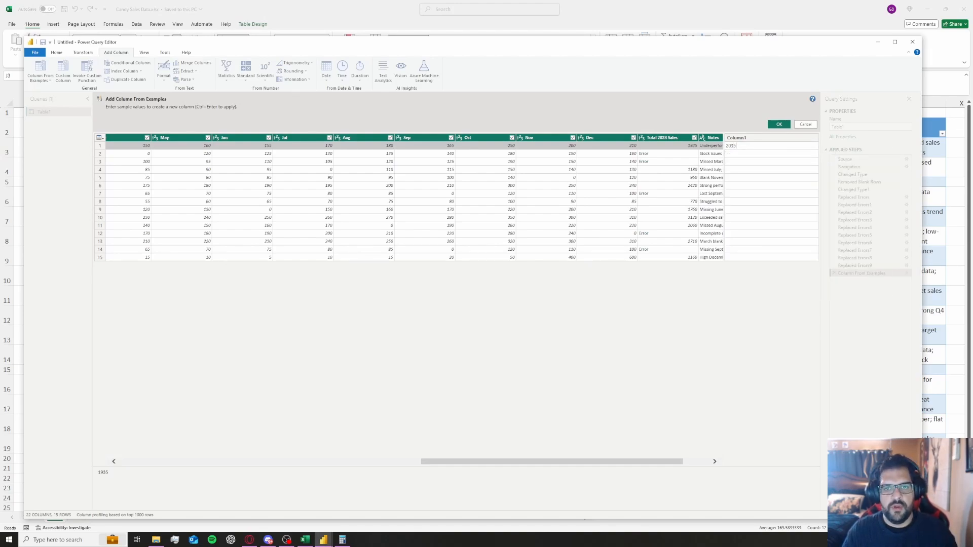
{"action": "key", "text": "Return"}
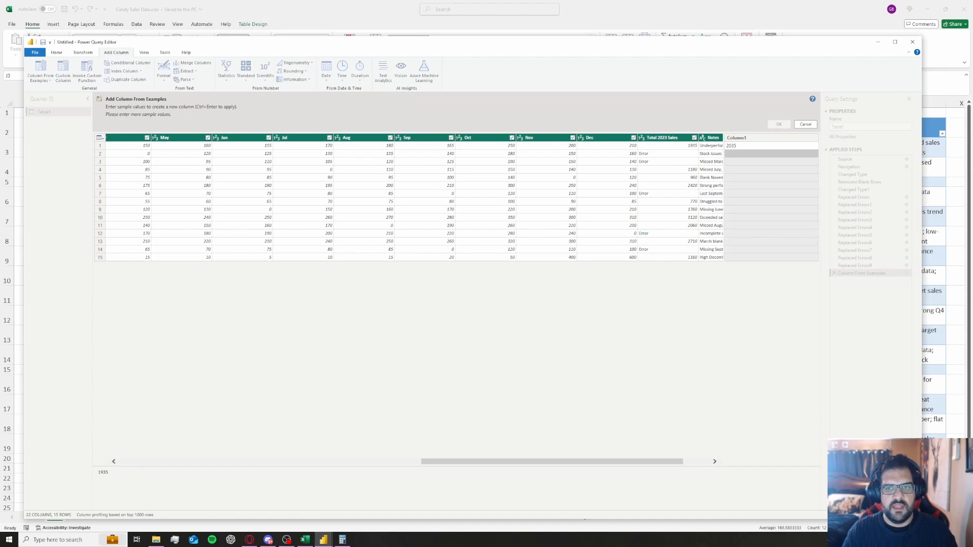
{"action": "type", "text": "1"}
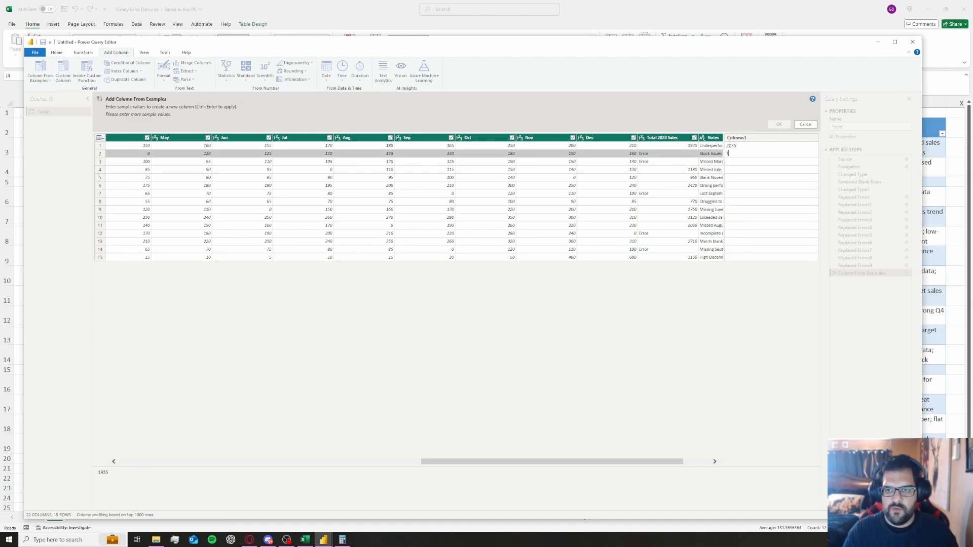
{"action": "type", "text": "455"}
{"action": "key", "text": "Return"}
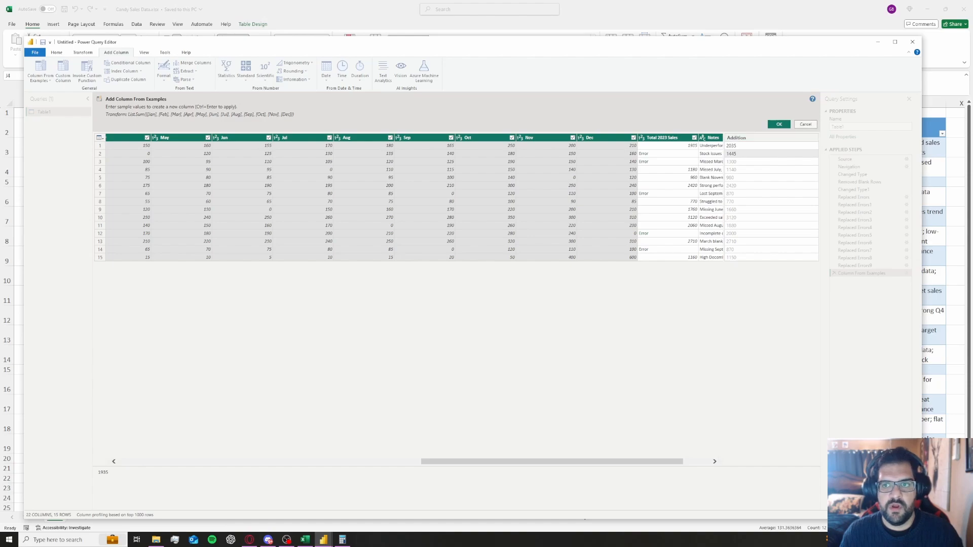
{"action": "left_click", "coordinate": [805, 124]}
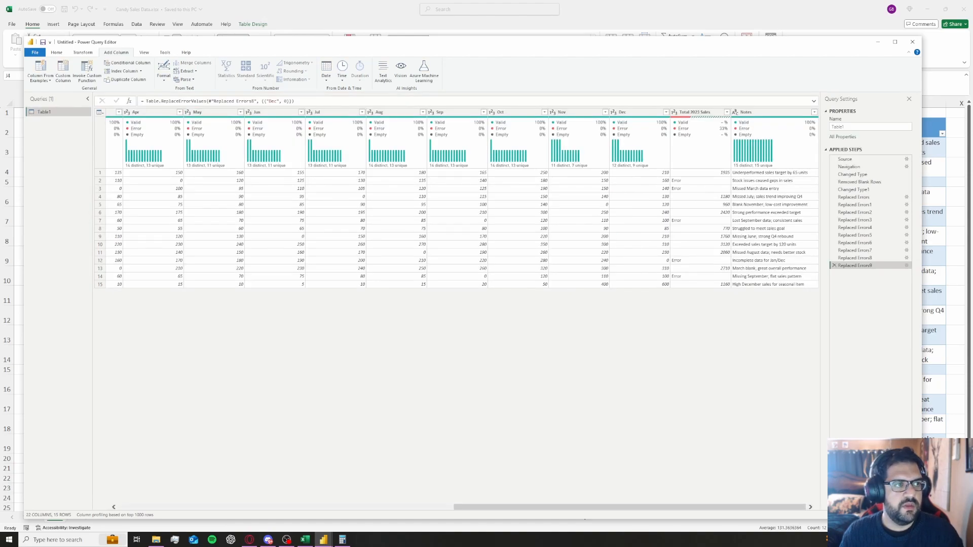
Start a new custom column and name it Total Sales
{"action": "left_click", "coordinate": [63, 71]}
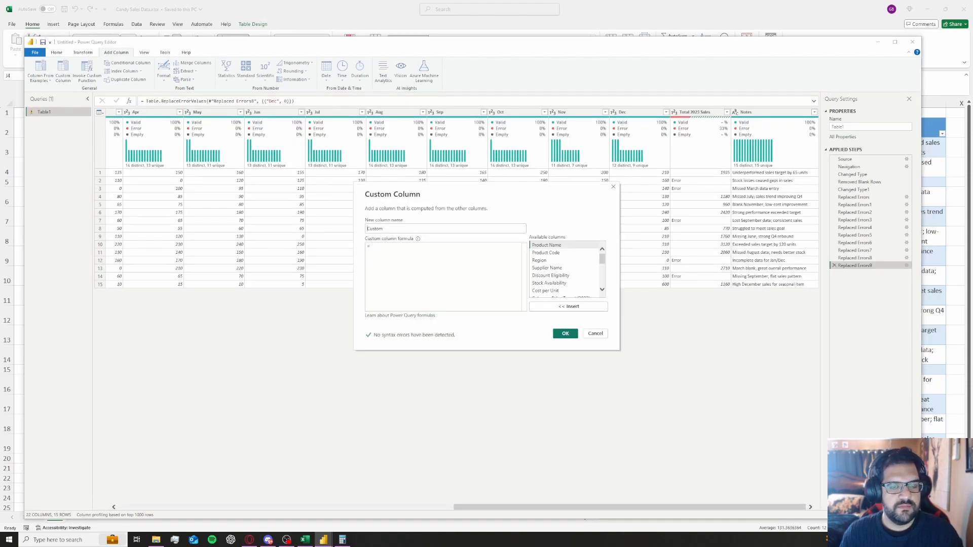
{"action": "key", "text": "ctrl+a"}
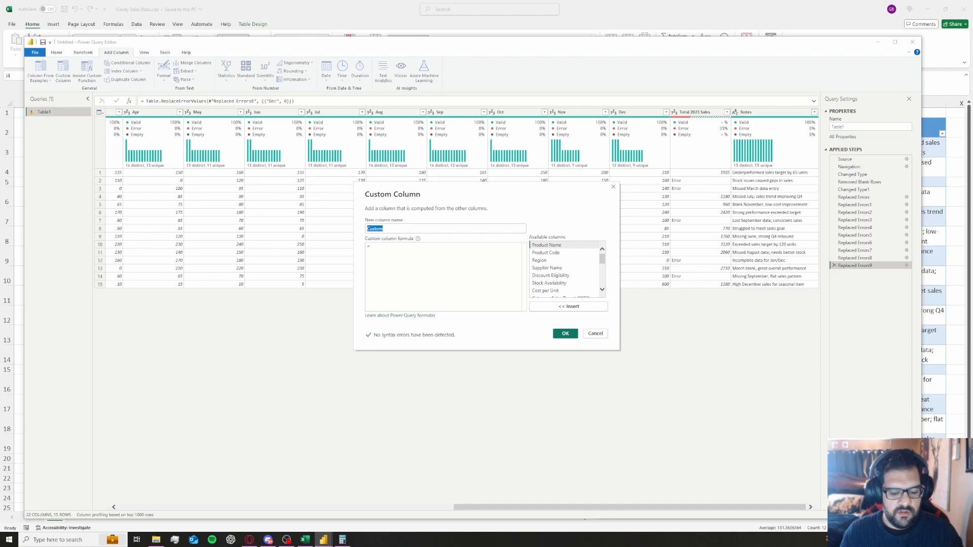
{"action": "type", "text": "To"}
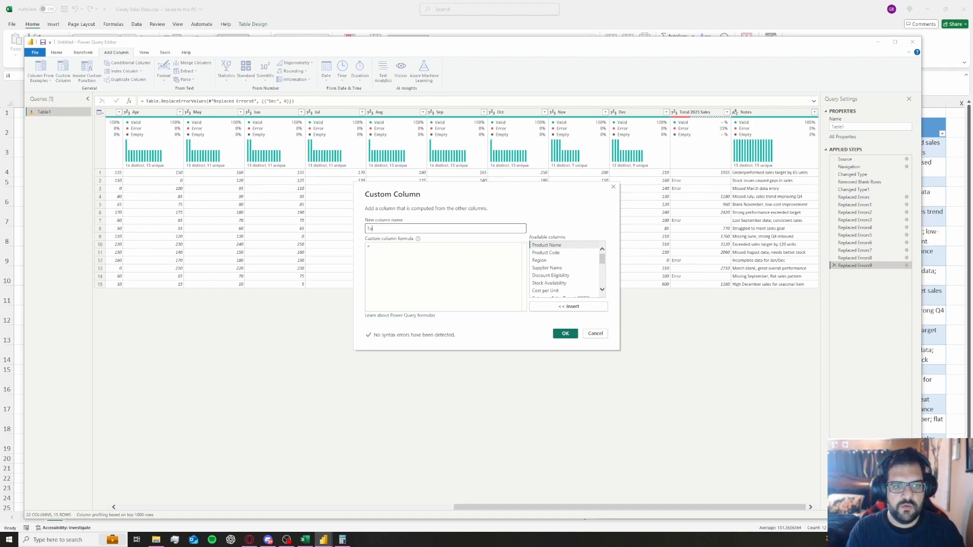
{"action": "type", "text": "tal Sales"}
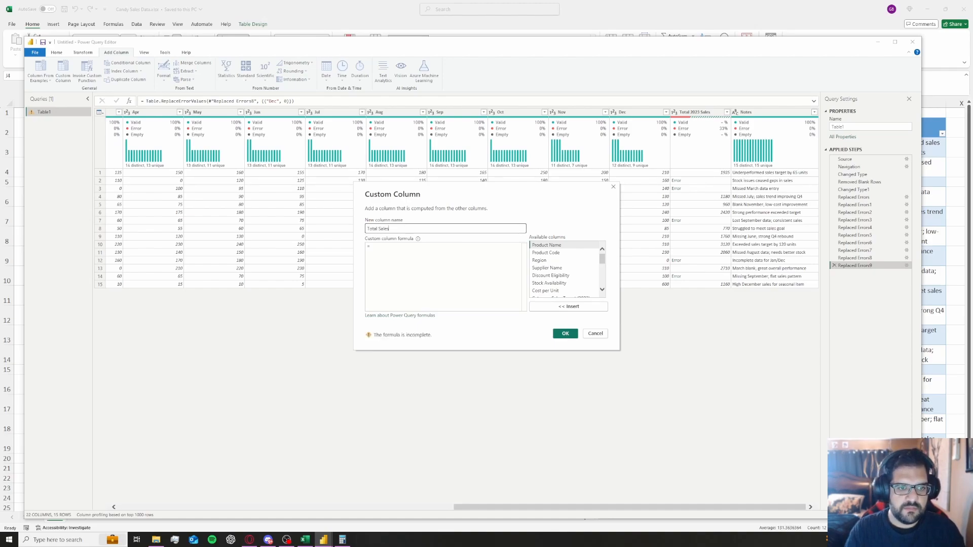
{"action": "key", "text": "Tab"}
Begin the custom column formula by summing the Jan, Feb and Mar columns
{"action": "scroll", "coordinate": [562, 269], "scroll_direction": "down", "scroll_amount": 3}
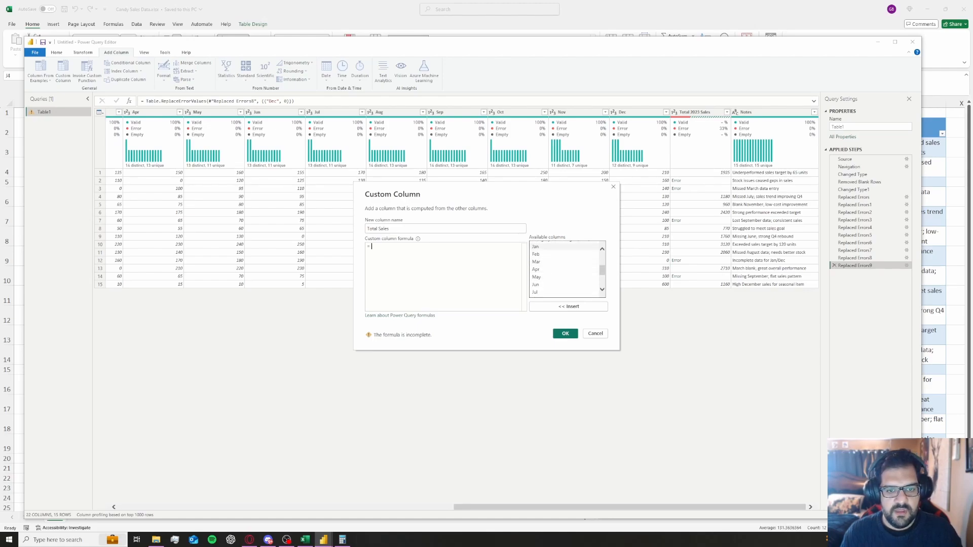
{"action": "left_click", "coordinate": [563, 246]}
{"action": "left_click", "coordinate": [568, 306]}
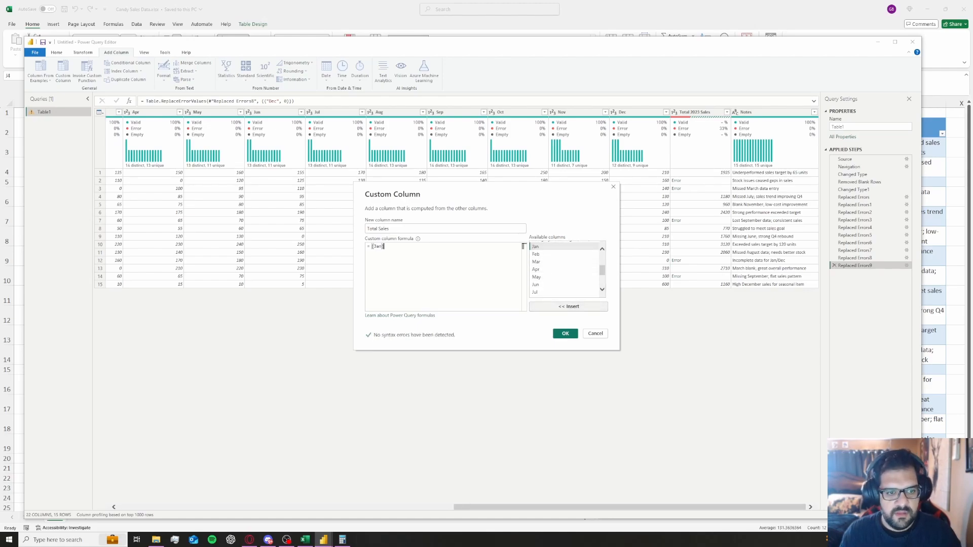
{"action": "type", "text": "+"}
{"action": "left_click", "coordinate": [537, 254]}
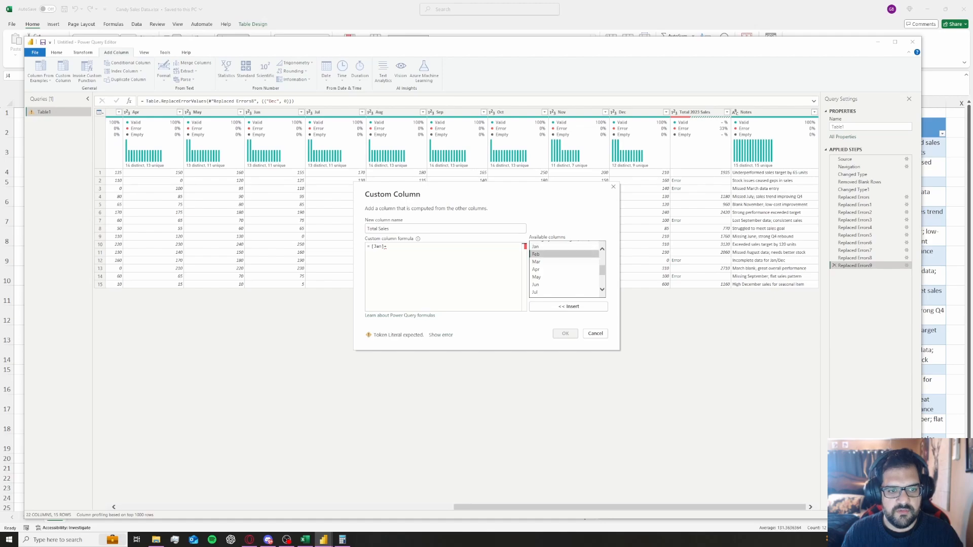
{"action": "left_click", "coordinate": [569, 306]}
{"action": "type", "text": "+"}
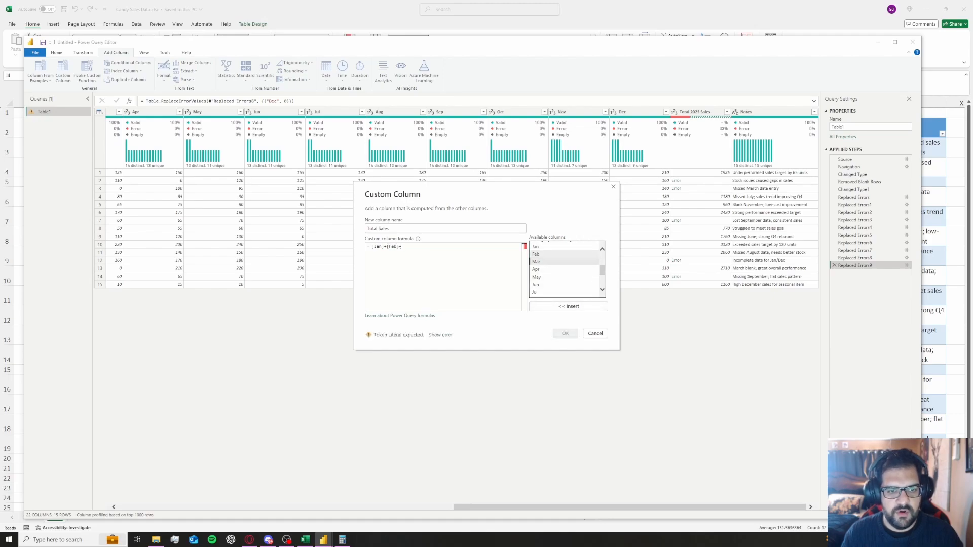
{"action": "left_click", "coordinate": [536, 262]}
{"action": "left_click", "coordinate": [569, 306]}
{"action": "type", "text": "+"}
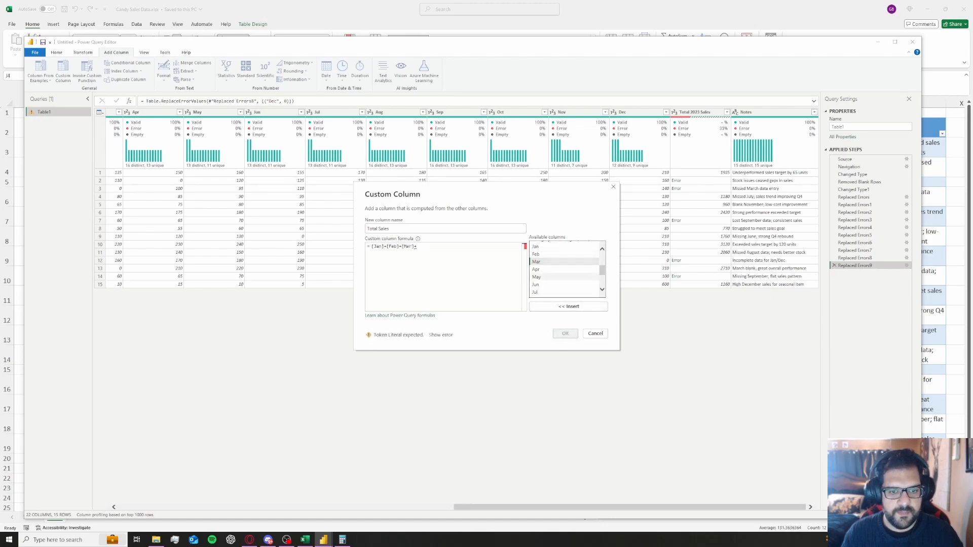
Extend the custom column formula's sum with the Apr, May and Jun columns
{"action": "left_click", "coordinate": [536, 269]}
{"action": "left_click", "coordinate": [568, 306]}
{"action": "type", "text": "+"}
{"action": "left_click", "coordinate": [536, 277]}
{"action": "left_click", "coordinate": [569, 306]}
{"action": "type", "text": "+[May"}
{"action": "left_click", "coordinate": [536, 285]}
{"action": "left_click", "coordinate": [568, 306]}
{"action": "type", "text": "+"}
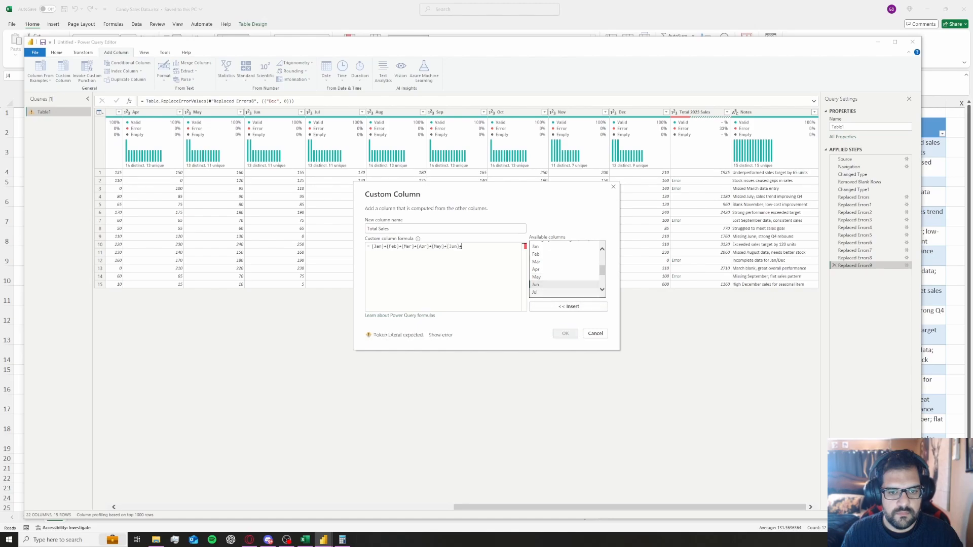
Add the Jul, Aug and Sep columns to the sum in the custom column formula
{"action": "left_click", "coordinate": [535, 292]}
{"action": "left_click", "coordinate": [568, 306]}
{"action": "type", "text": "+"}
{"action": "left_click", "coordinate": [537, 274]}
{"action": "left_click", "coordinate": [569, 306]}
{"action": "type", "text": "+"}
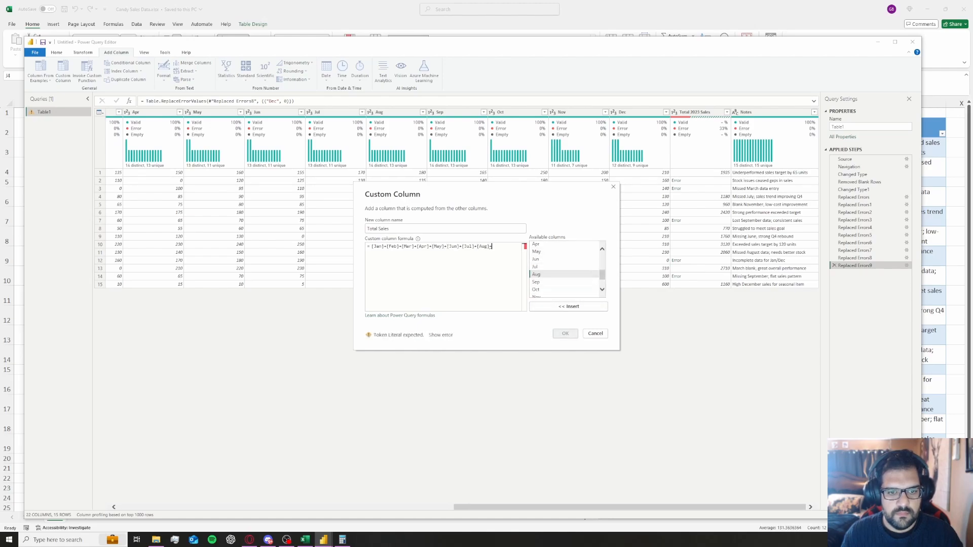
{"action": "left_click", "coordinate": [536, 282]}
{"action": "left_click", "coordinate": [568, 306]}
{"action": "type", "text": "+"}
Complete the formula's sum with the Oct, Nov and Dec columns and create the Total Sales column
{"action": "left_click", "coordinate": [535, 289]}
{"action": "left_click", "coordinate": [569, 306]}
{"action": "type", "text": "+"}
{"action": "left_click", "coordinate": [536, 296]}
{"action": "left_click", "coordinate": [568, 306]}
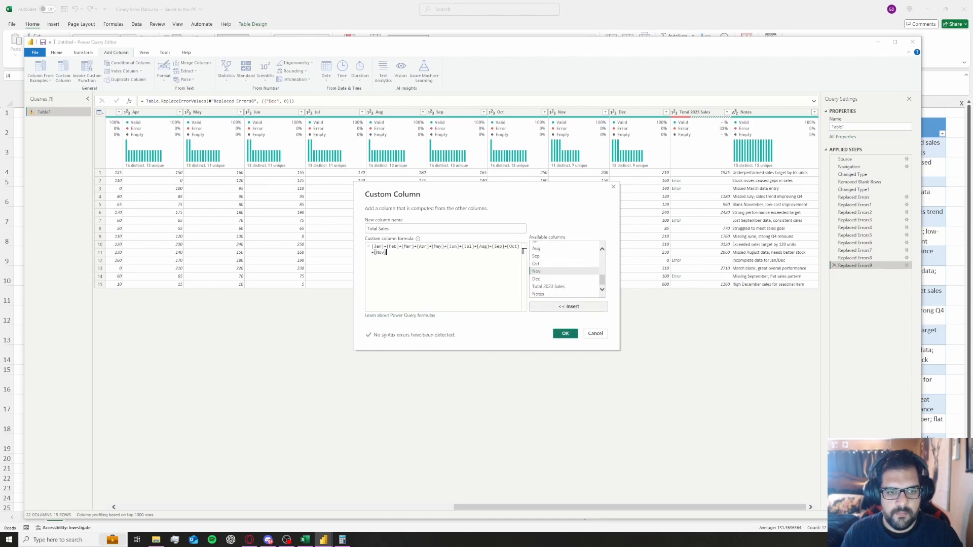
{"action": "type", "text": "+"}
{"action": "left_click", "coordinate": [536, 294]}
{"action": "left_click", "coordinate": [568, 306]}
{"action": "left_click", "coordinate": [565, 334]}
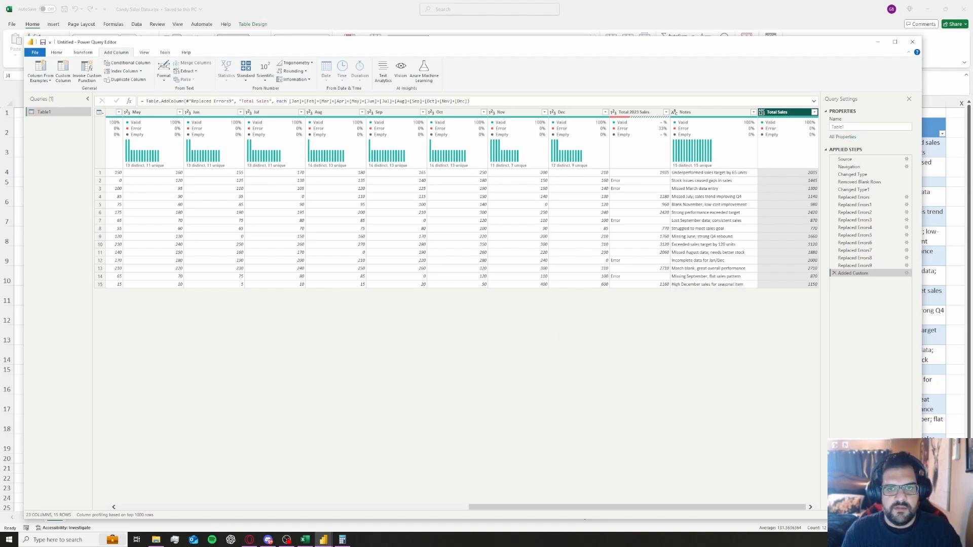
Remove the original Total 2023 Sales column and move Total Sales between Dec and Notes
{"action": "right_click", "coordinate": [636, 112]}
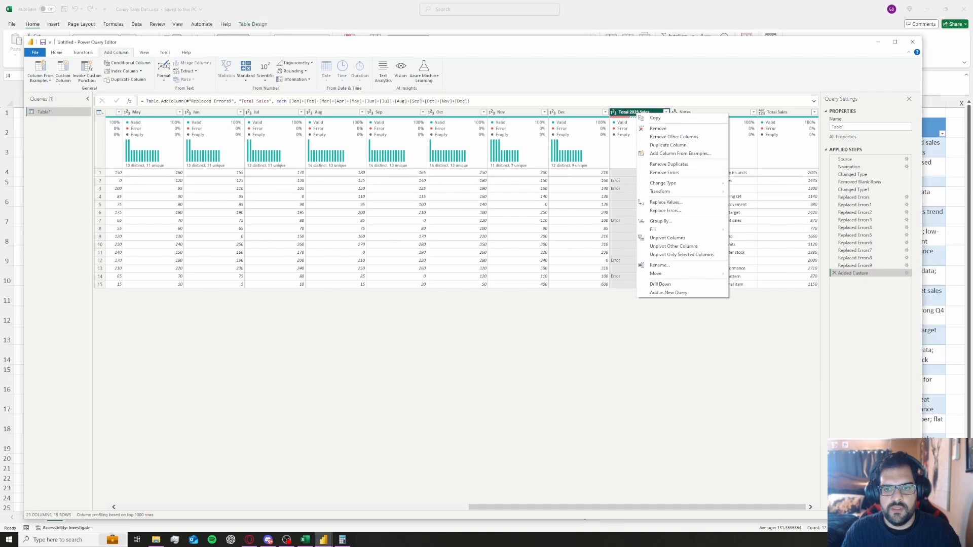
{"action": "left_click", "coordinate": [658, 129]}
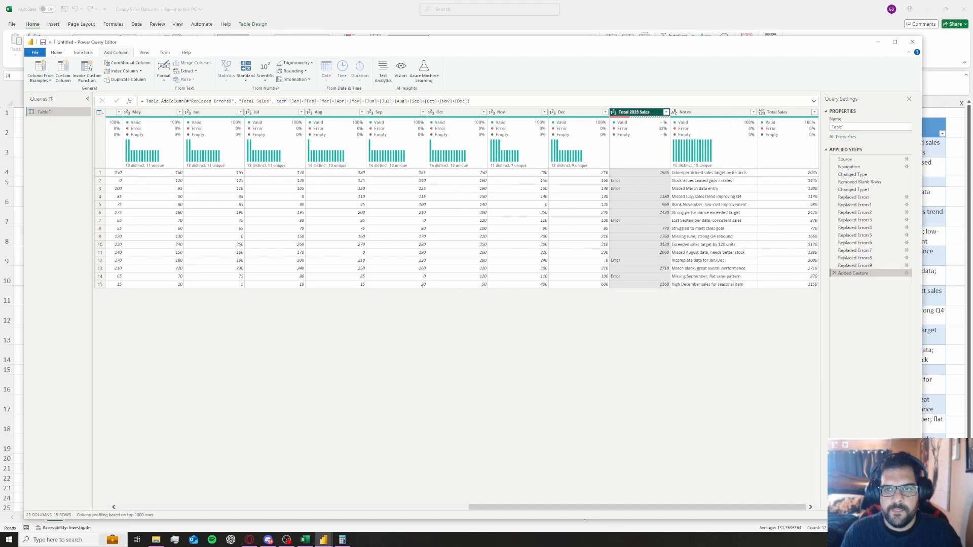
{"action": "left_click_drag", "start_coordinate": [786, 111], "coordinate": [671, 112]}
Rename the Total Sales column as Total 2023 Sales
{"action": "right_click", "coordinate": [689, 112]}
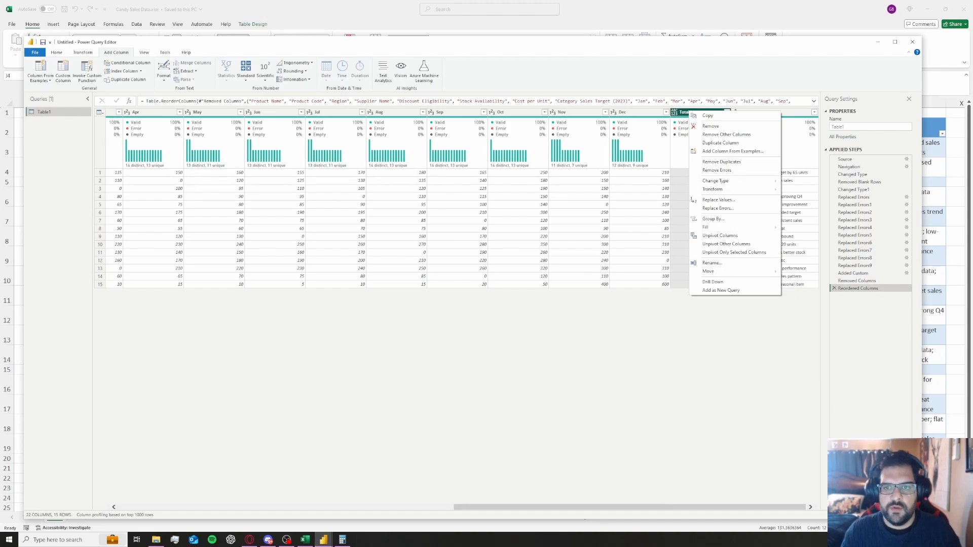
{"action": "left_click", "coordinate": [711, 263]}
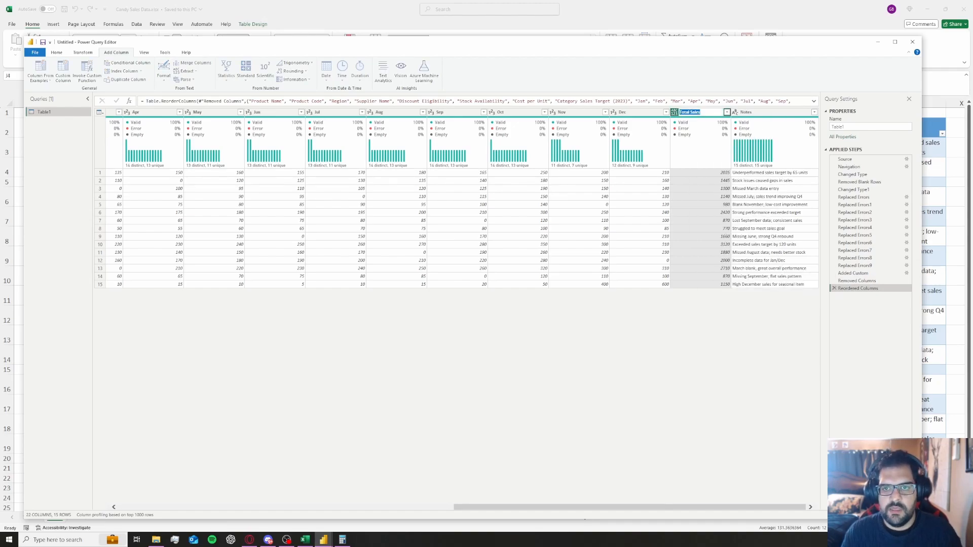
{"action": "left_click", "coordinate": [690, 112]}
{"action": "type", "text": "2023"}
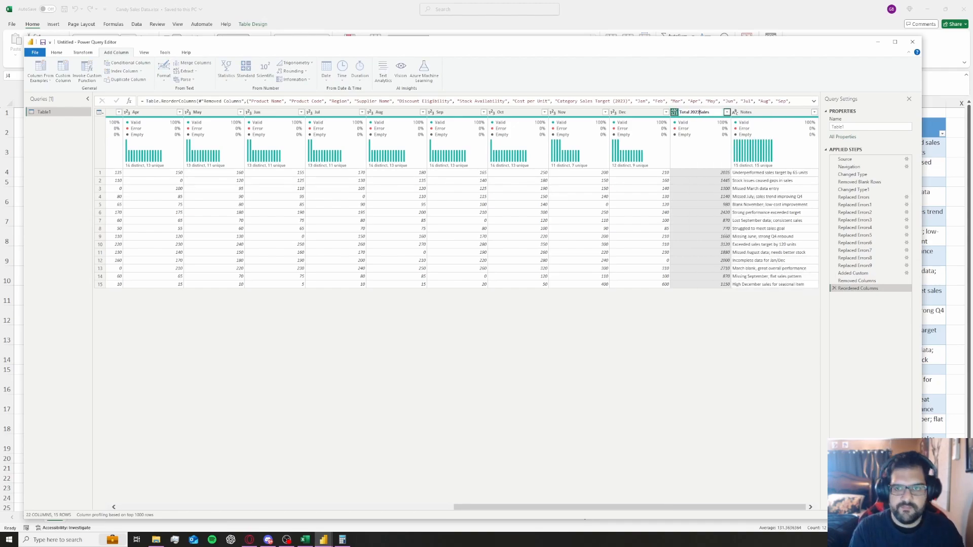
{"action": "key", "text": "Return"}
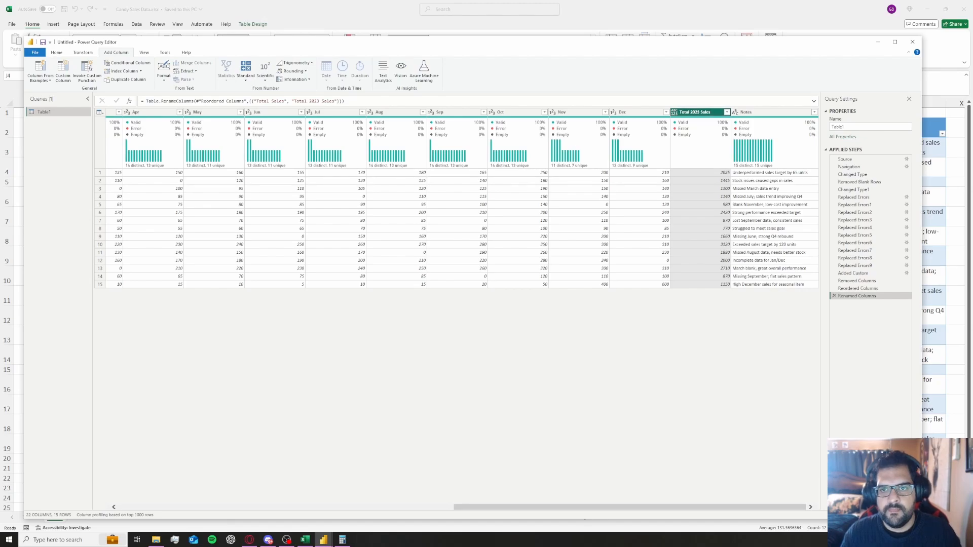
Set the data type of the Total 2023 Sales column to Whole Number
{"action": "left_click", "coordinate": [674, 112]}
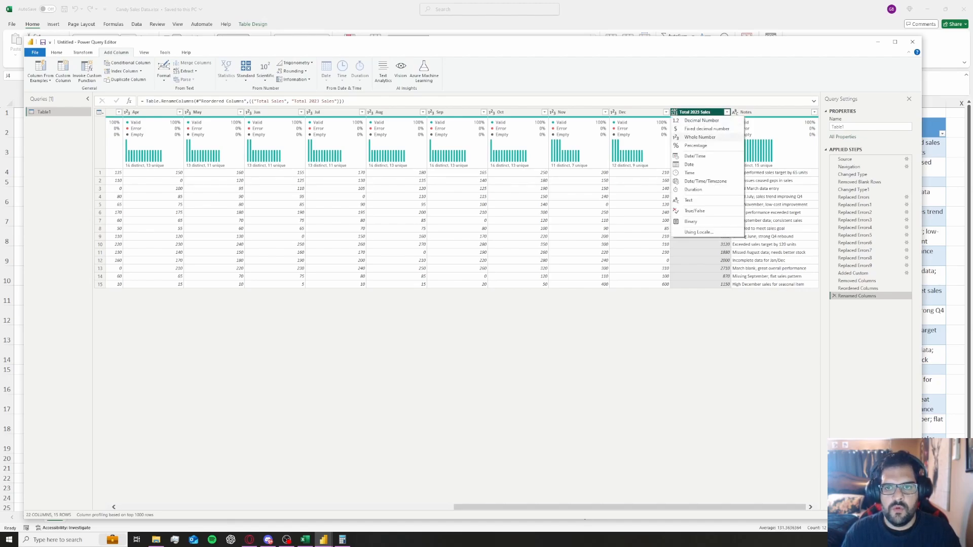
{"action": "left_click", "coordinate": [700, 137]}
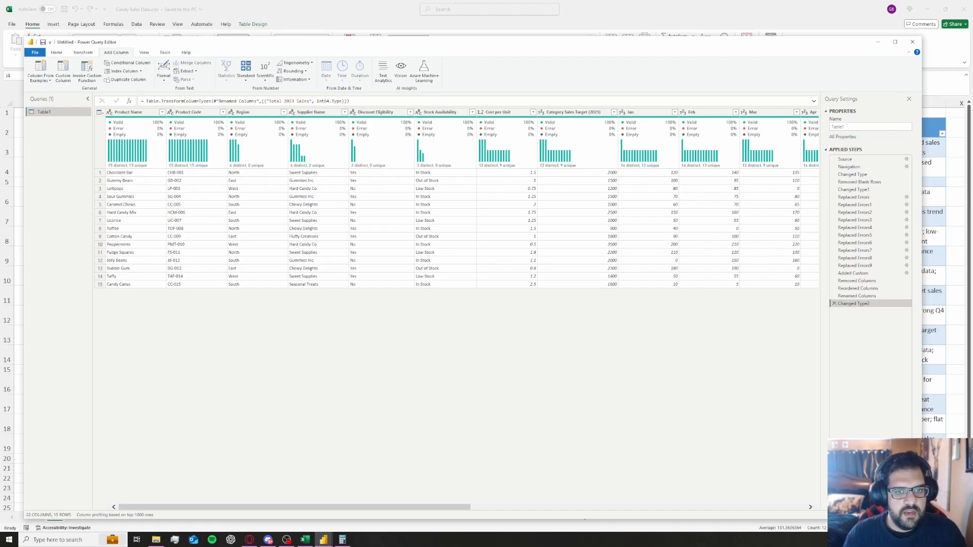
{"action": "left_click_drag", "start_coordinate": [345, 507], "coordinate": [681, 508]}
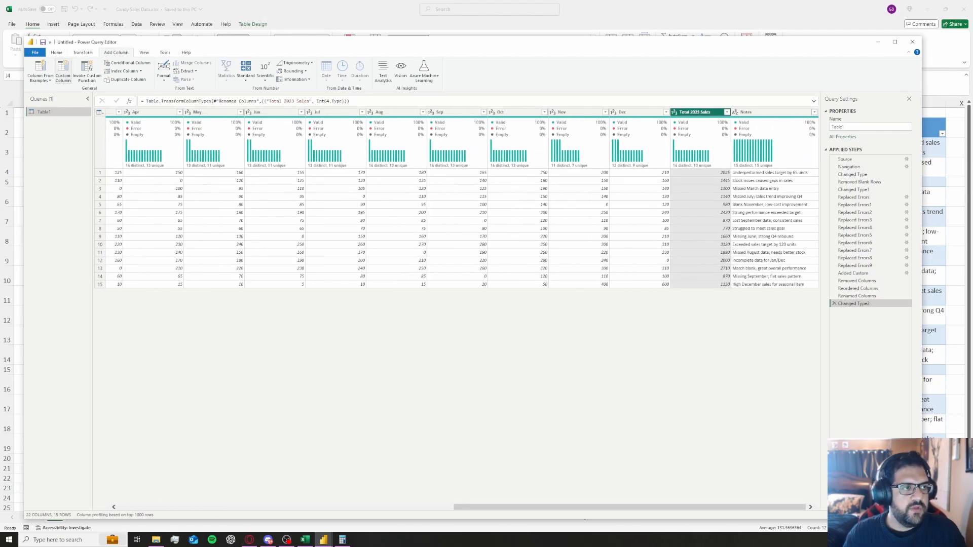
Close the query editor with its changes applied and show the loaded table in Table view
{"action": "left_click", "coordinate": [56, 53]}
{"action": "left_click", "coordinate": [36, 80]}
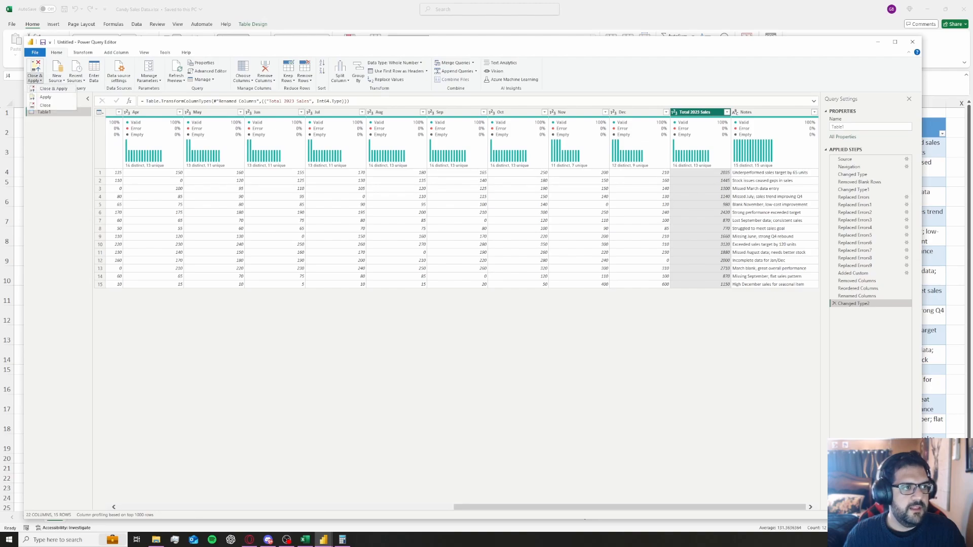
{"action": "left_click", "coordinate": [53, 89]}
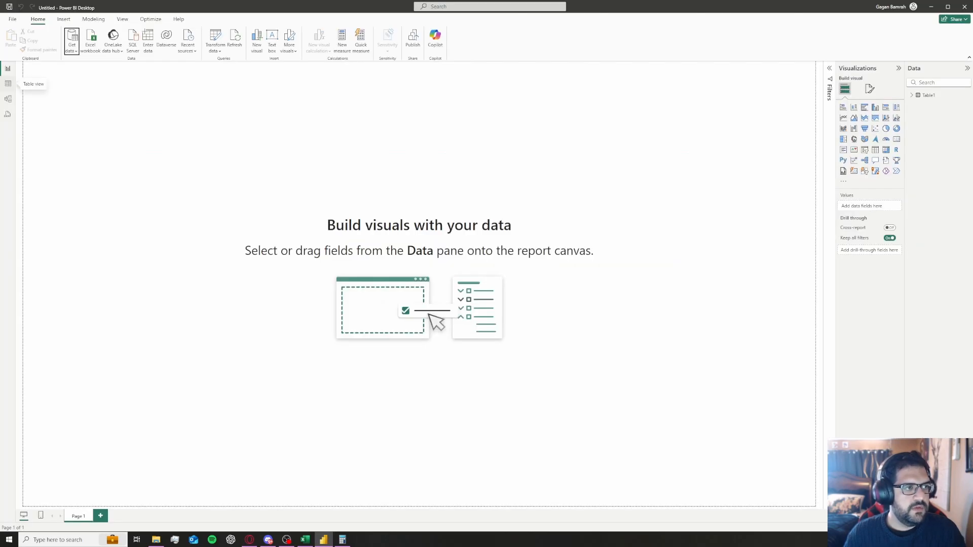
{"action": "left_click", "coordinate": [9, 83]}
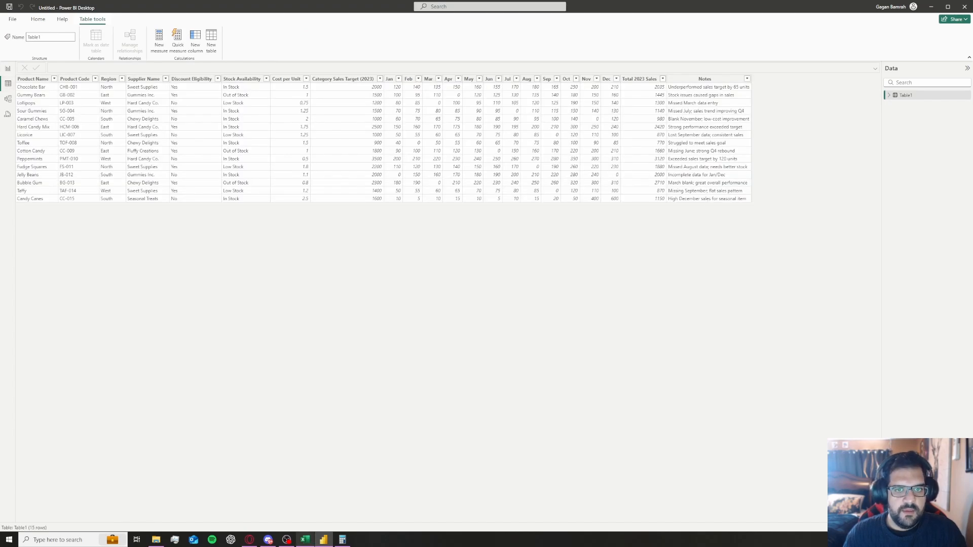
Switch to the Candy Sales Data workbook in Excel to compare the original data, and return to Power BI
{"action": "left_click", "coordinate": [304, 540]}
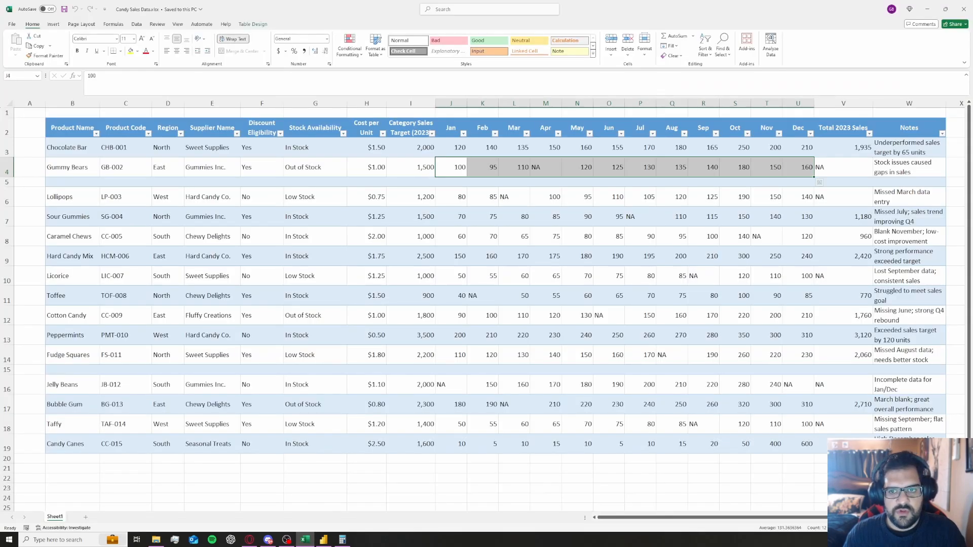
{"action": "left_click", "coordinate": [735, 182]}
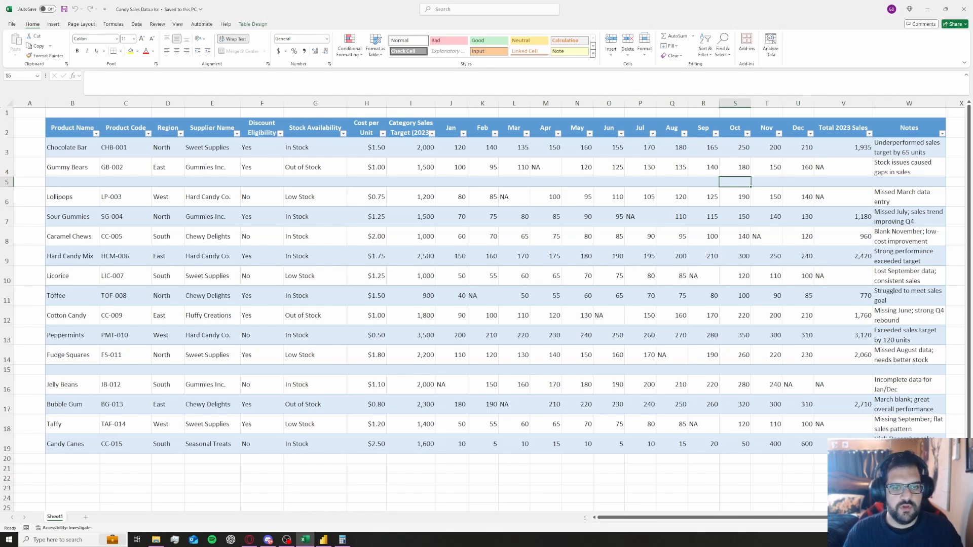
{"action": "key", "text": "alt+Tab"}
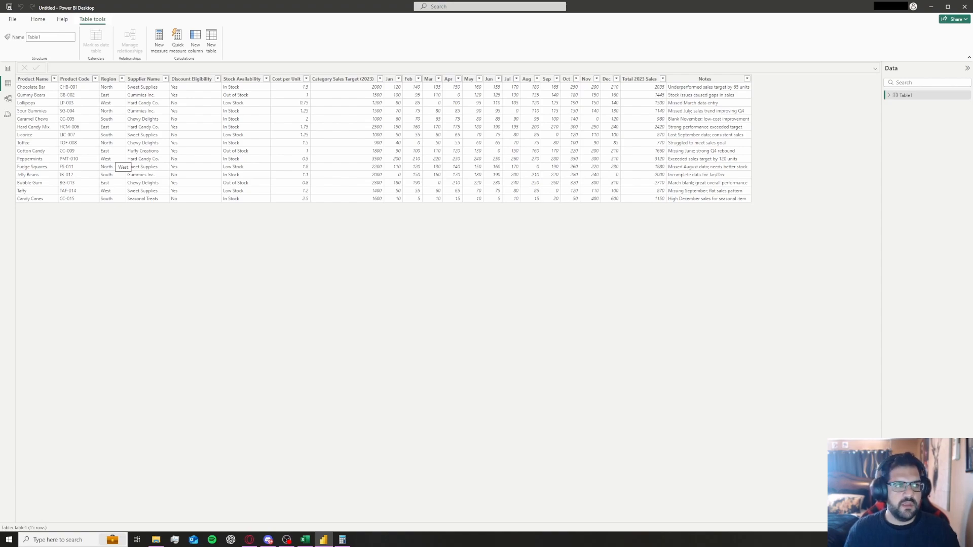
Add a card visual to the report page showing the Total 2023 Sales field
{"action": "left_click", "coordinate": [8, 69]}
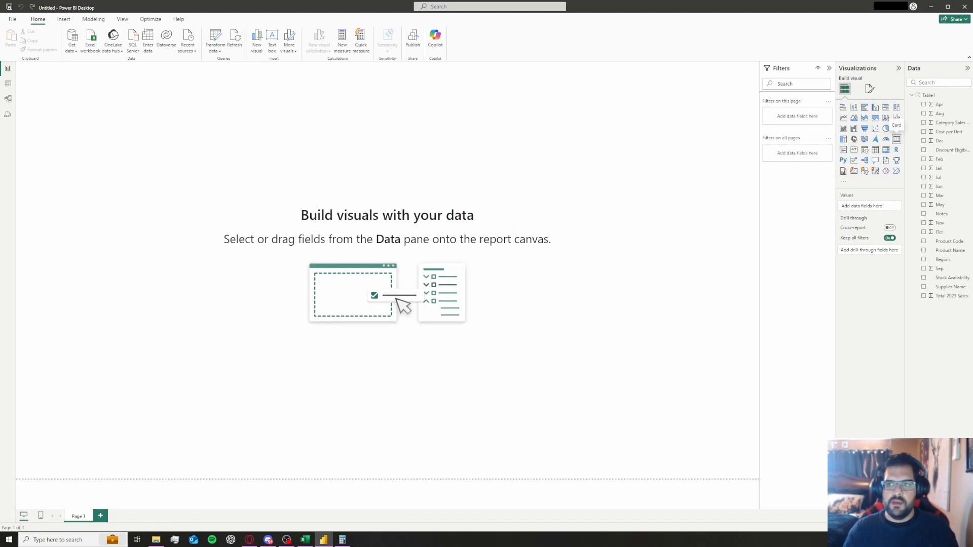
{"action": "left_click", "coordinate": [896, 139]}
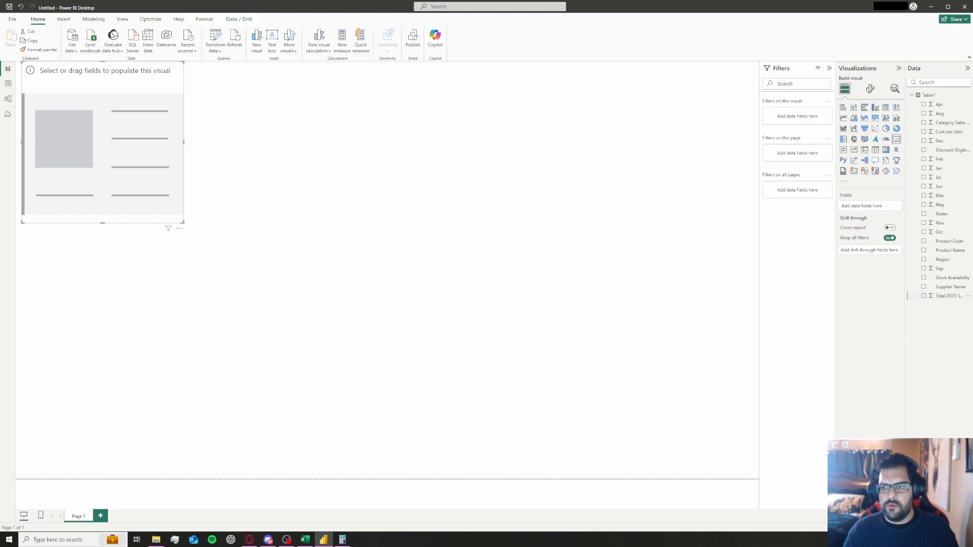
{"action": "left_click", "coordinate": [923, 296]}
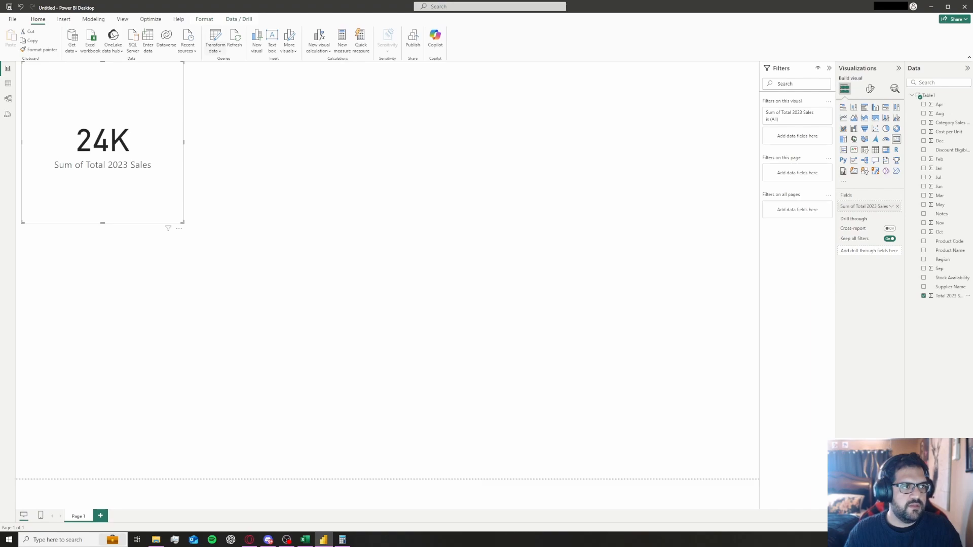
Reopen the query in Power Query Editor and review the monthly and Total 2023 Sales columns
{"action": "left_click", "coordinate": [216, 49]}
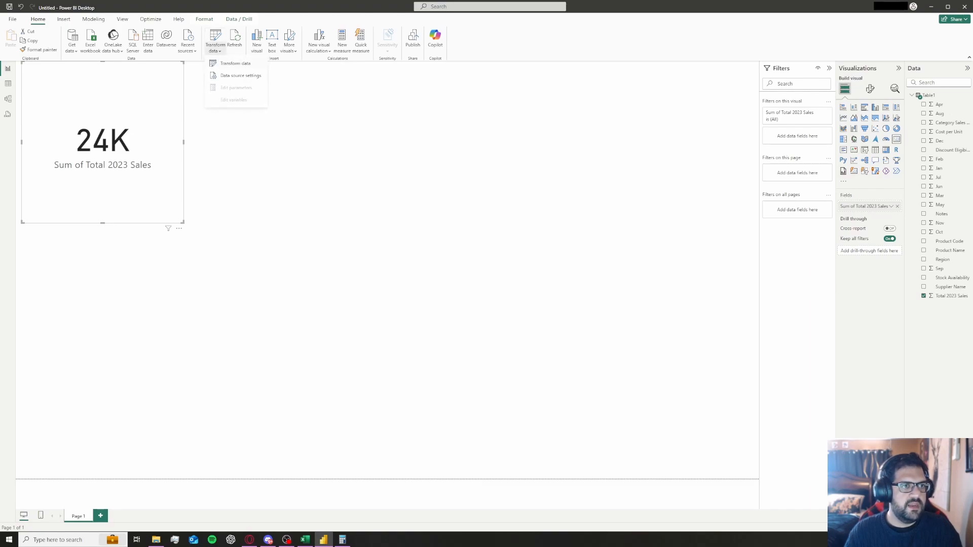
{"action": "left_click", "coordinate": [235, 64]}
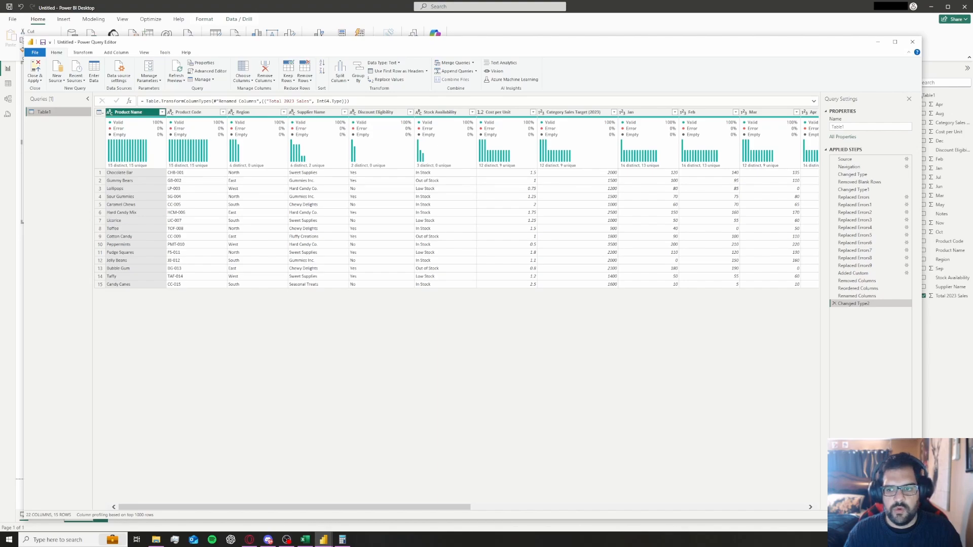
{"action": "scroll", "coordinate": [456, 228], "scroll_direction": "right", "scroll_amount": 10}
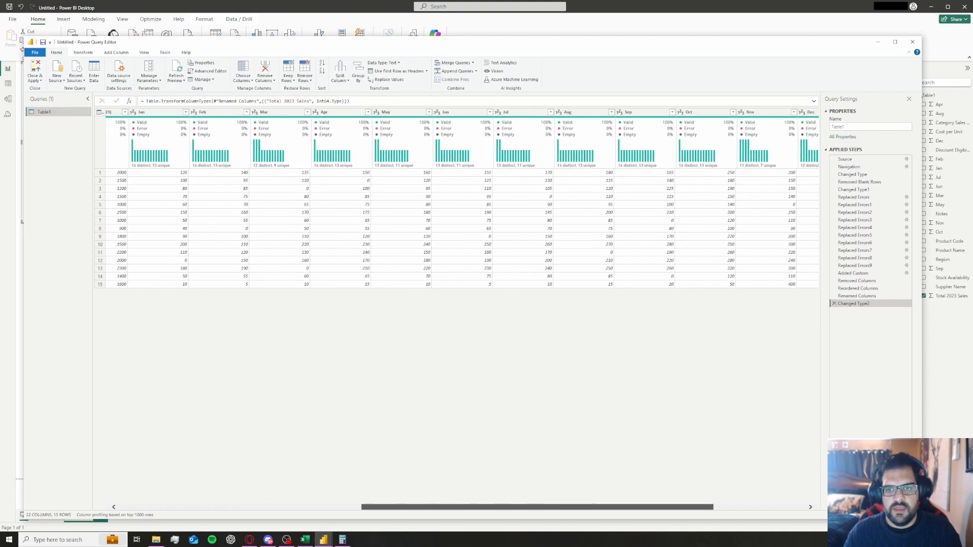
{"action": "scroll", "coordinate": [456, 228], "scroll_direction": "right", "scroll_amount": 5}
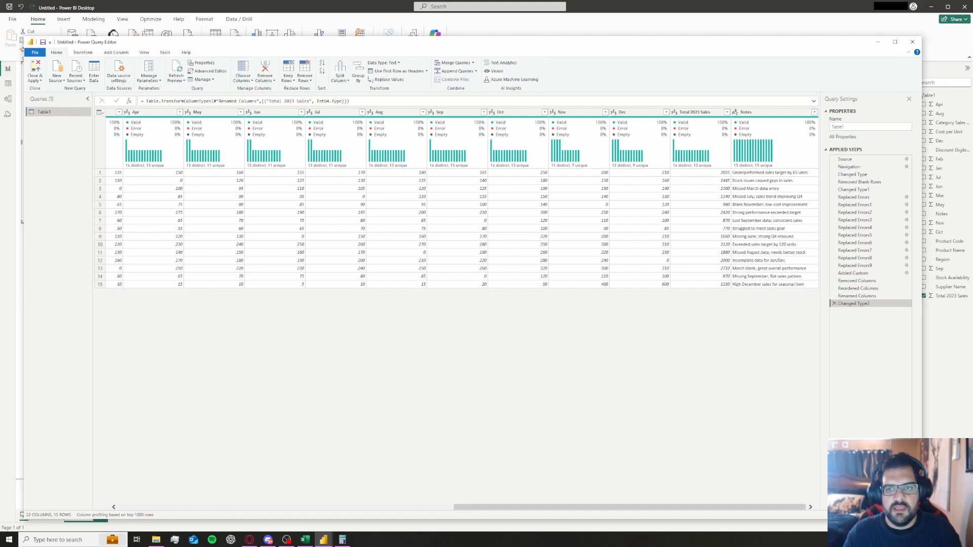
Remove the Total 2023 Sales column, and delete that removal from the query's applied steps
{"action": "right_click", "coordinate": [693, 112]}
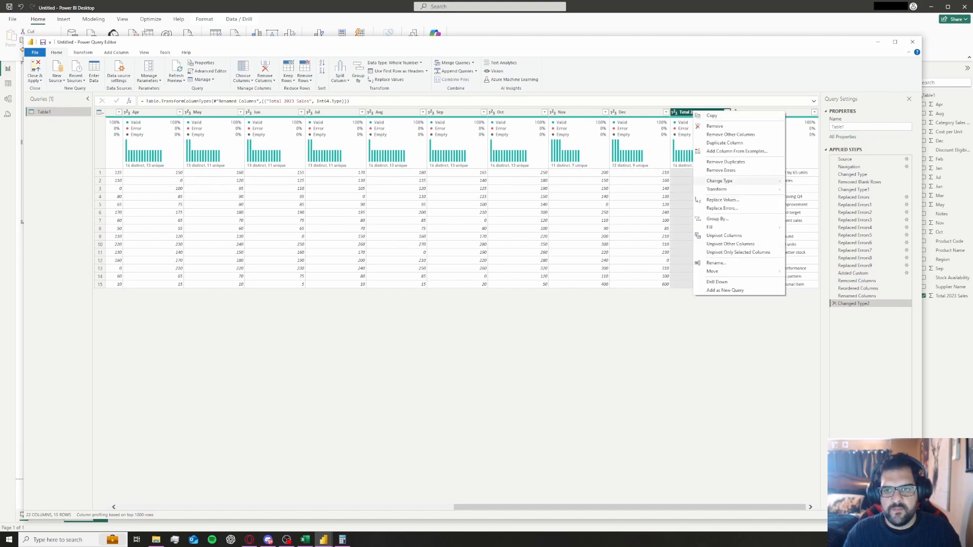
{"action": "left_click", "coordinate": [715, 125]}
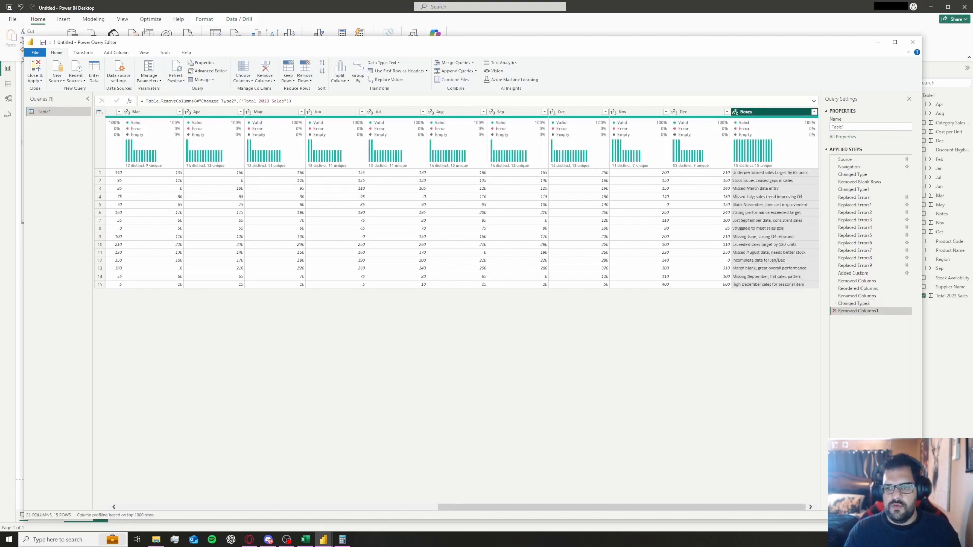
{"action": "left_click", "coordinate": [834, 311]}
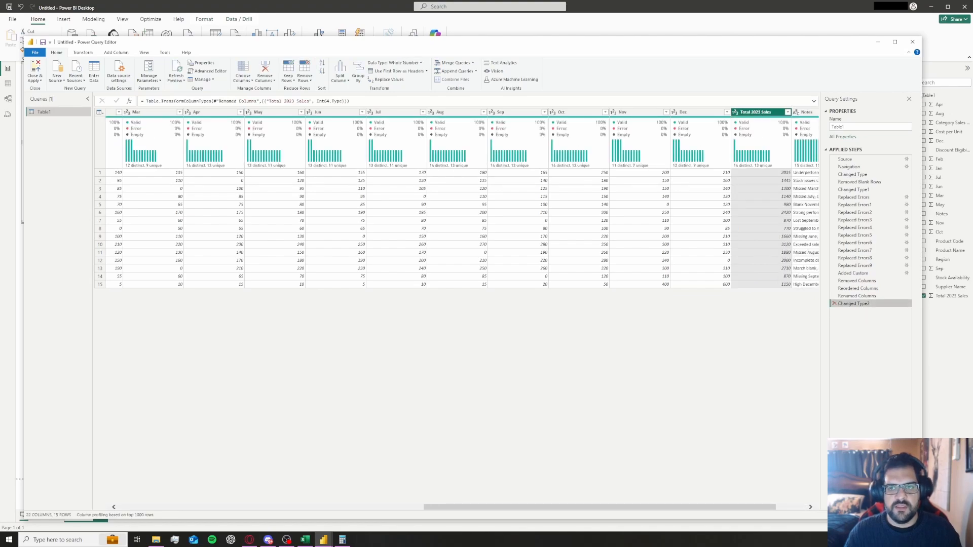
Replace the value 1150 with 2000 in the Total 2023 Sales column, and close the query editor with the changes applied
{"action": "left_click", "coordinate": [761, 285]}
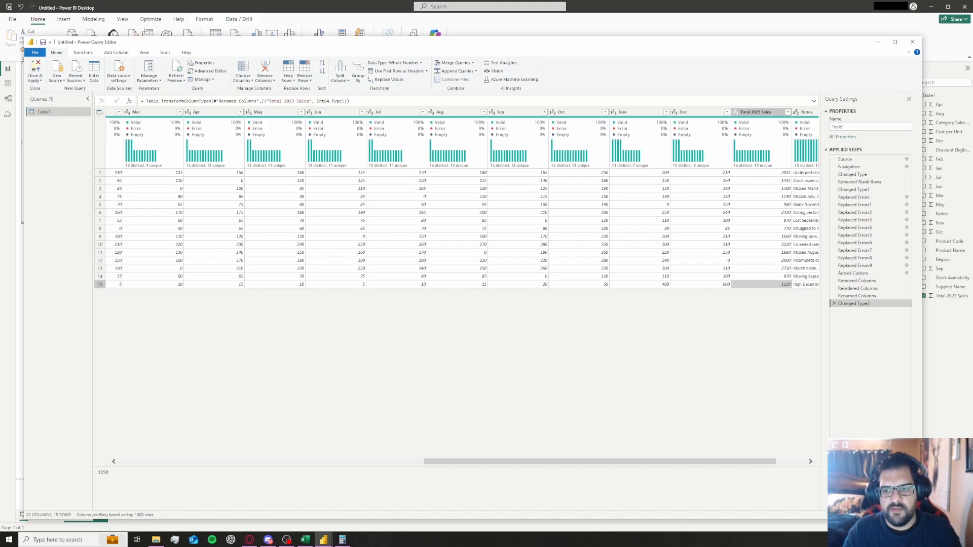
{"action": "right_click", "coordinate": [778, 285]}
{"action": "left_click", "coordinate": [806, 308]}
{"action": "type", "text": "2000"}
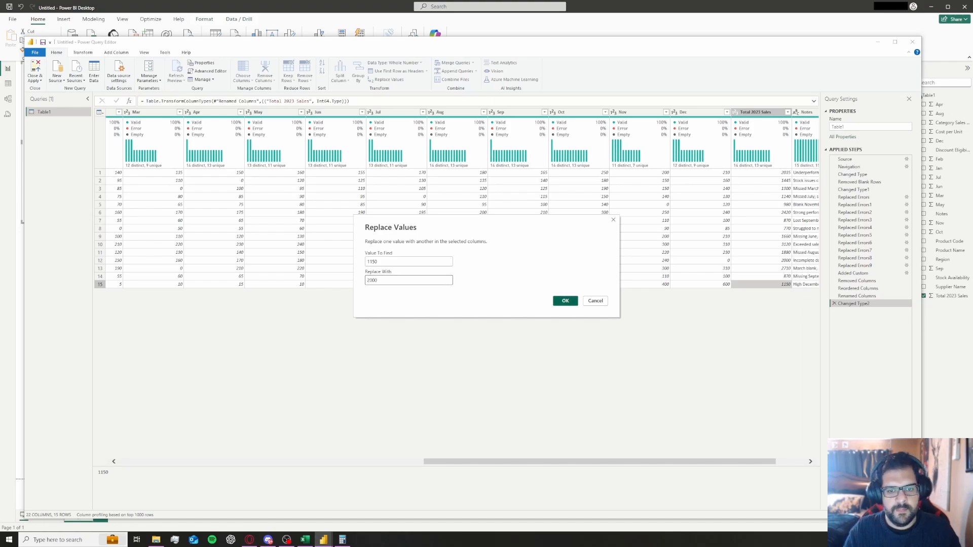
{"action": "left_click", "coordinate": [563, 300]}
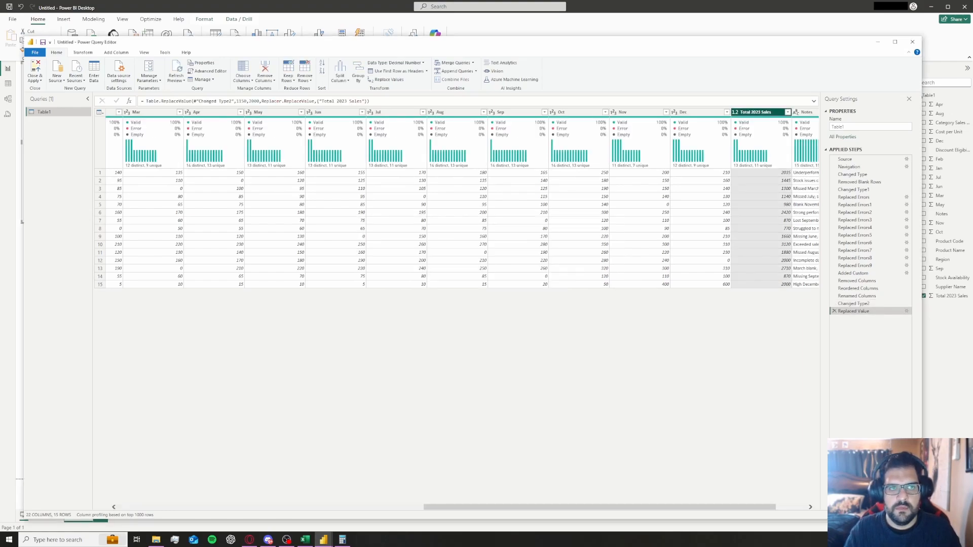
{"action": "left_click", "coordinate": [34, 66]}
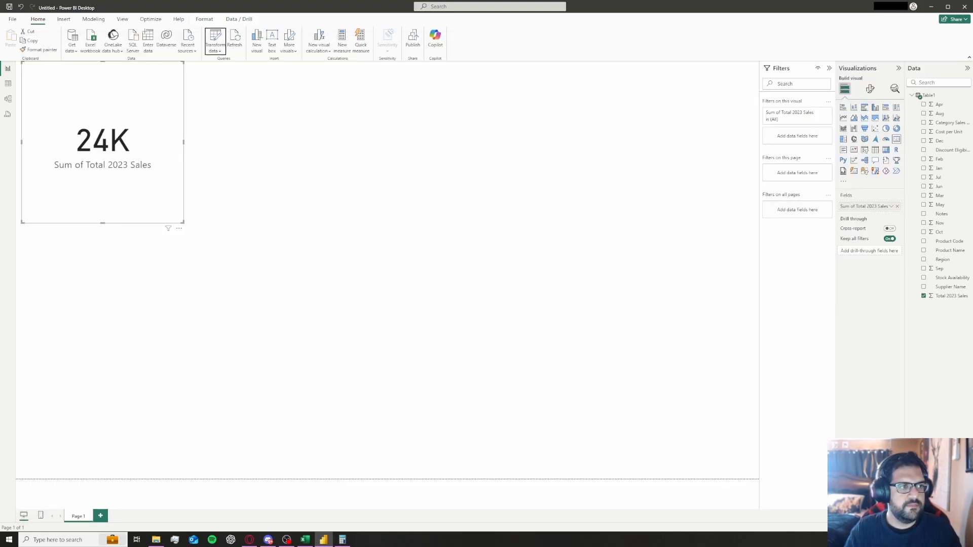